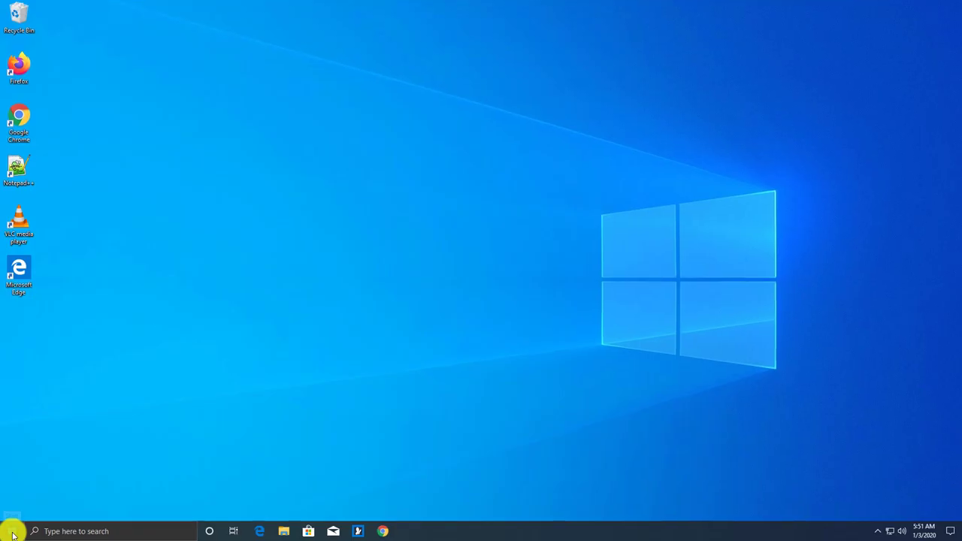
Search Start for 'comm' and run Command Prompt as administrator, accepting the UAC prompt.
{"action": "left_click", "coordinate": [15, 530]}
{"action": "type", "text": "cmd"}
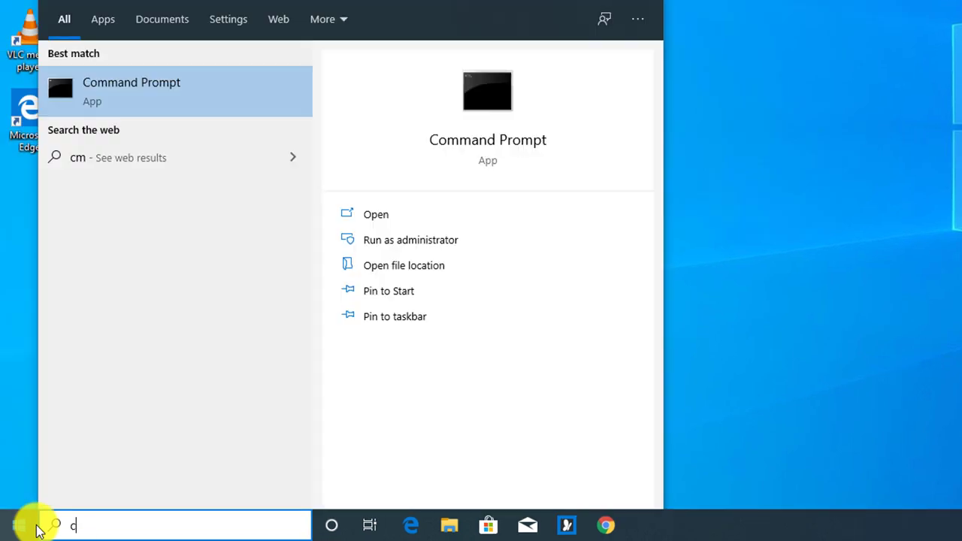
{"action": "key", "text": "BackSpace"}
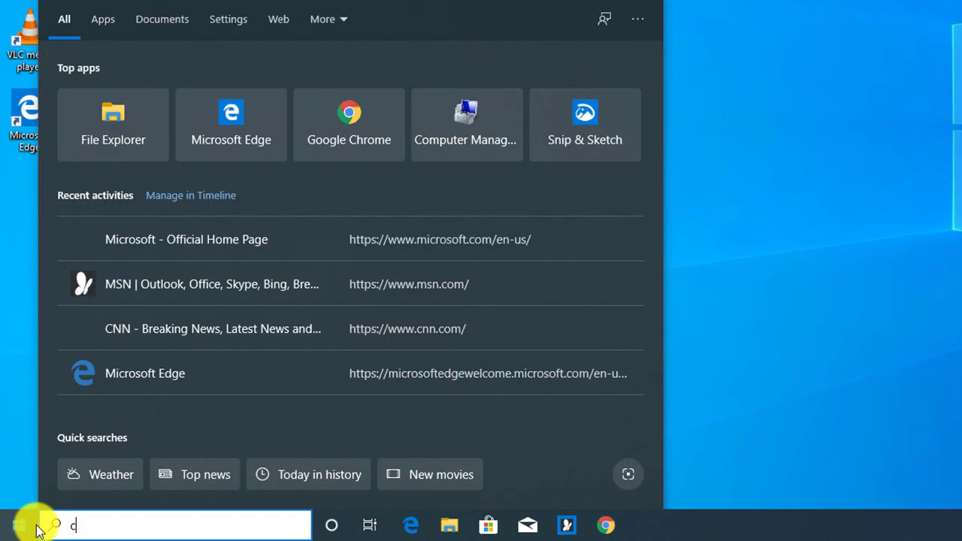
{"action": "type", "text": "comm"}
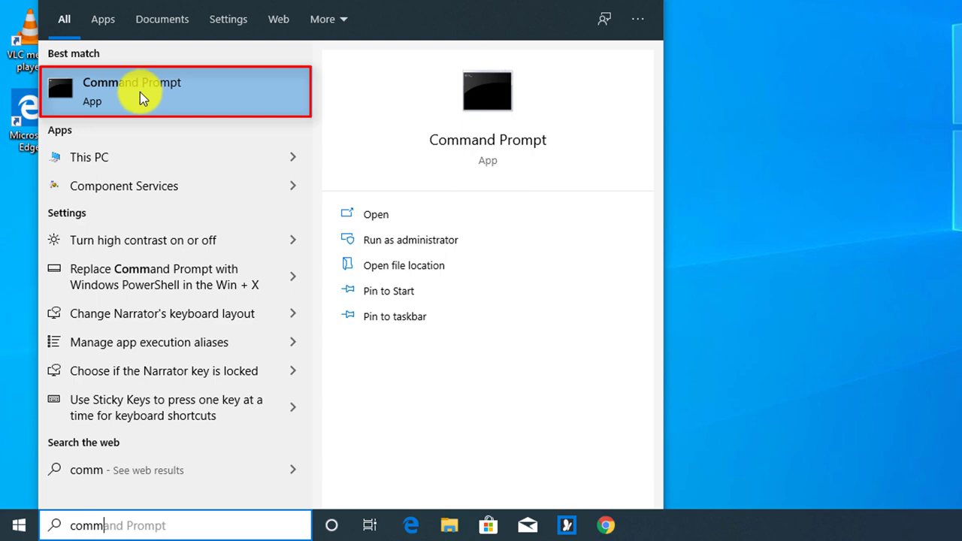
{"action": "right_click", "coordinate": [140, 91]}
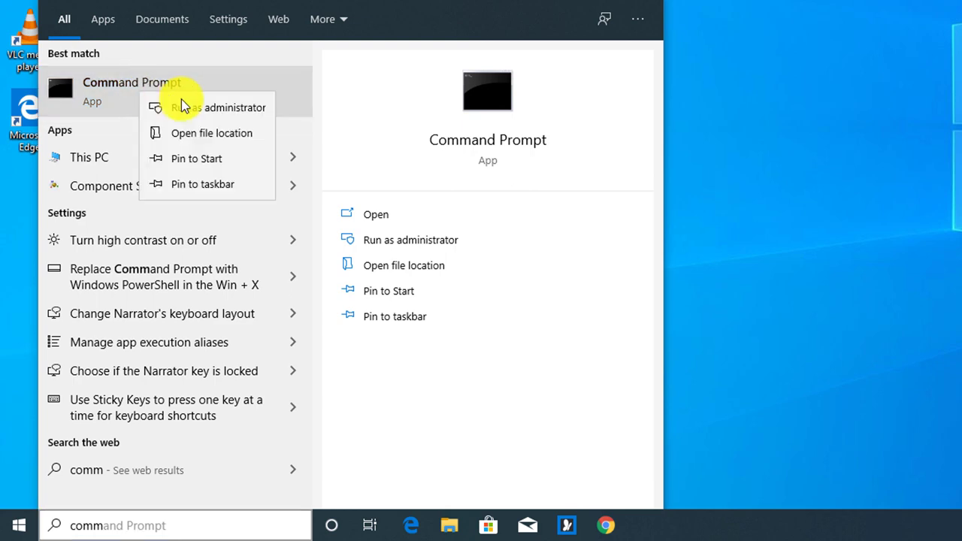
{"action": "left_click", "coordinate": [202, 110]}
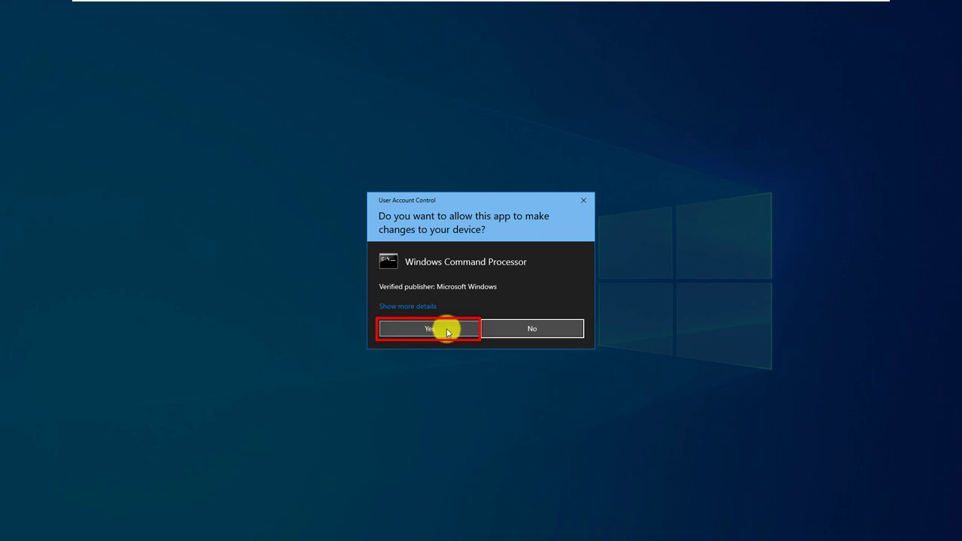
{"action": "left_click", "coordinate": [447, 332]}
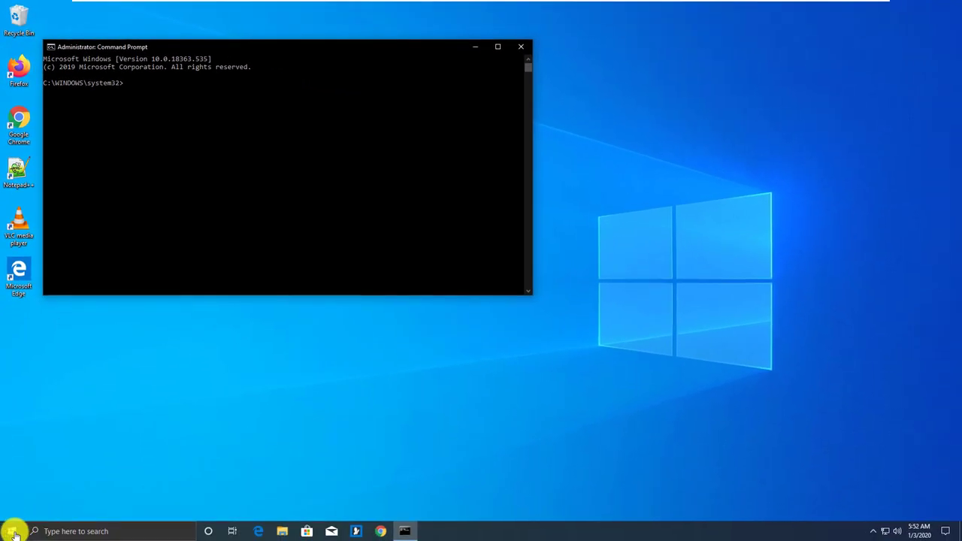
Launch a second, regular Command Prompt and arrange it alongside the administrator prompt.
{"action": "left_click", "coordinate": [11, 534]}
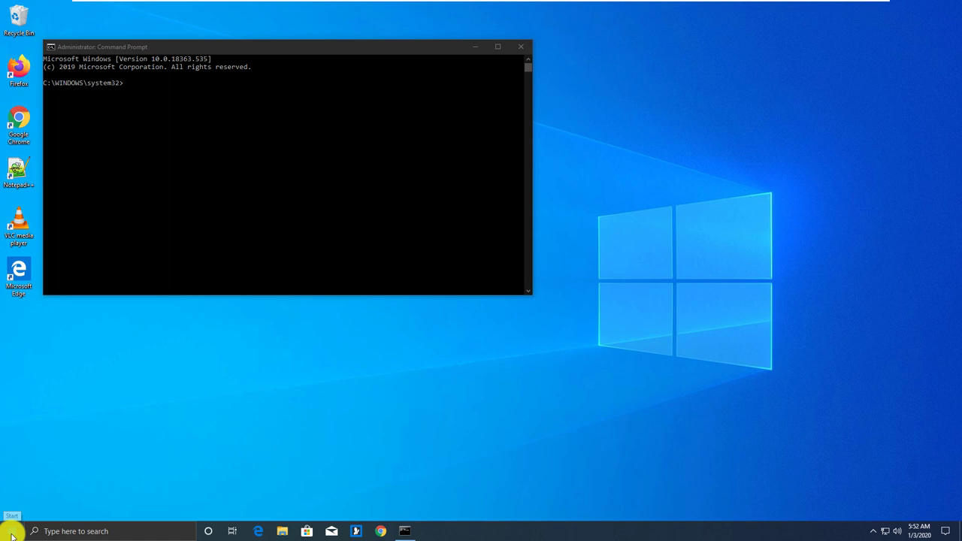
{"action": "type", "text": "c"}
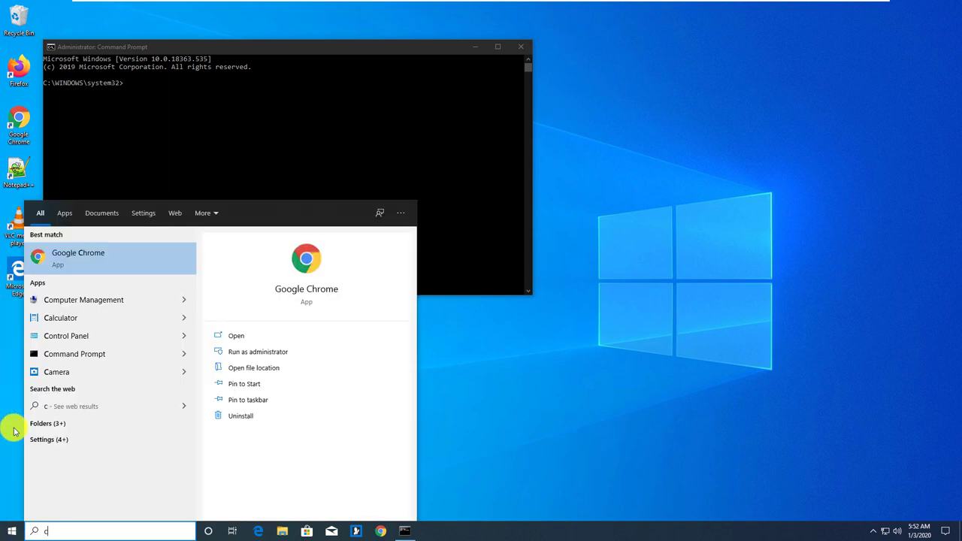
{"action": "type", "text": "omm"}
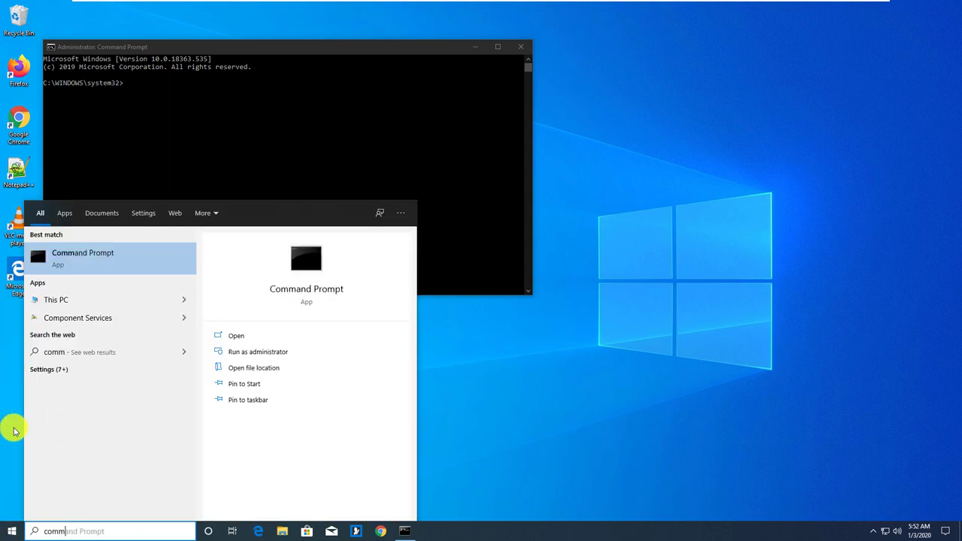
{"action": "type", "text": "and"}
{"action": "key", "text": "Return"}
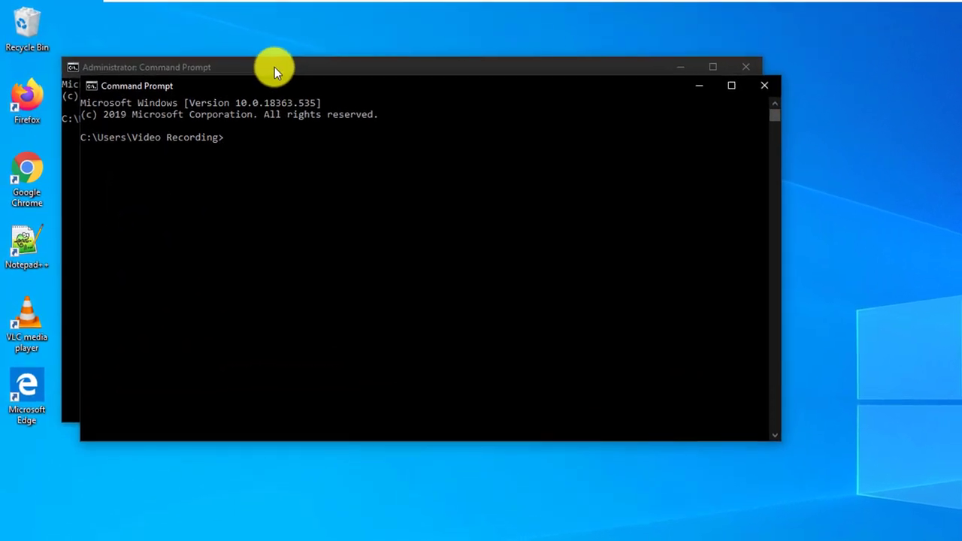
{"action": "left_click_drag", "start_coordinate": [275, 67], "coordinate": [308, 173]}
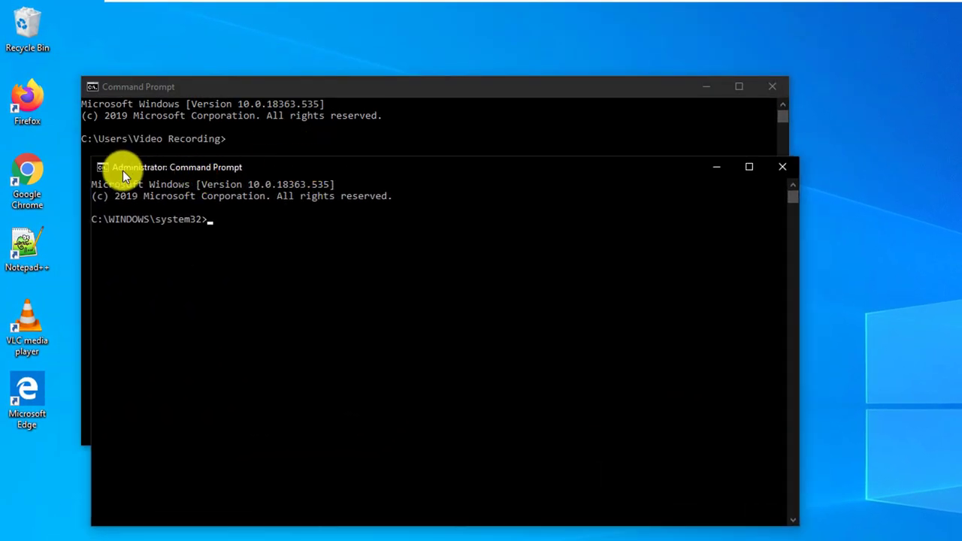
{"action": "left_click", "coordinate": [196, 87]}
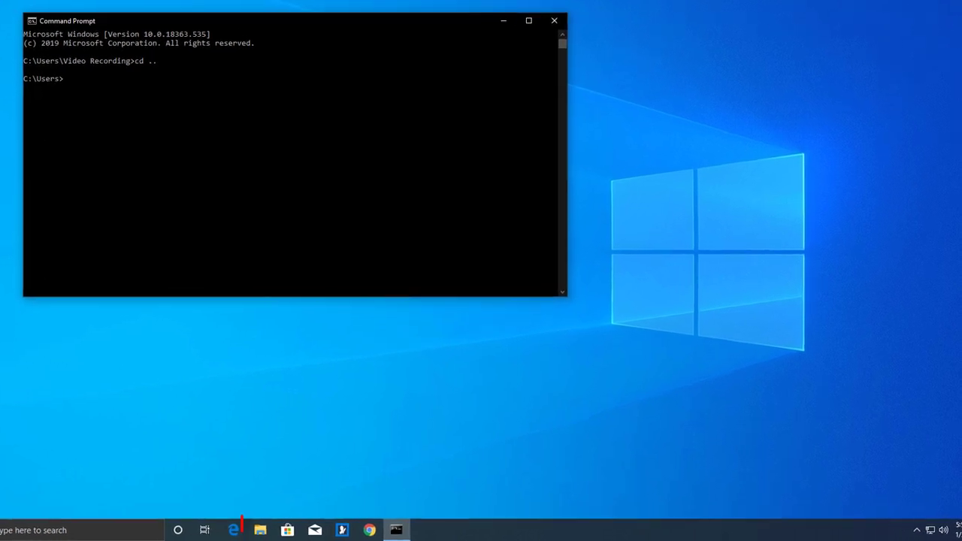
Browse File Explorer to C:\Temp and launch cmd from its address bar.
{"action": "left_click", "coordinate": [256, 531]}
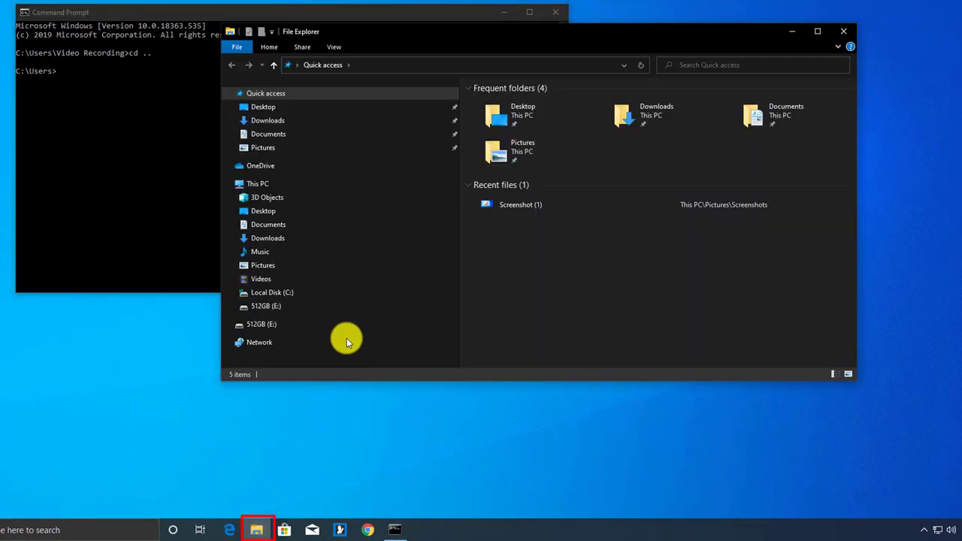
{"action": "left_click", "coordinate": [290, 293]}
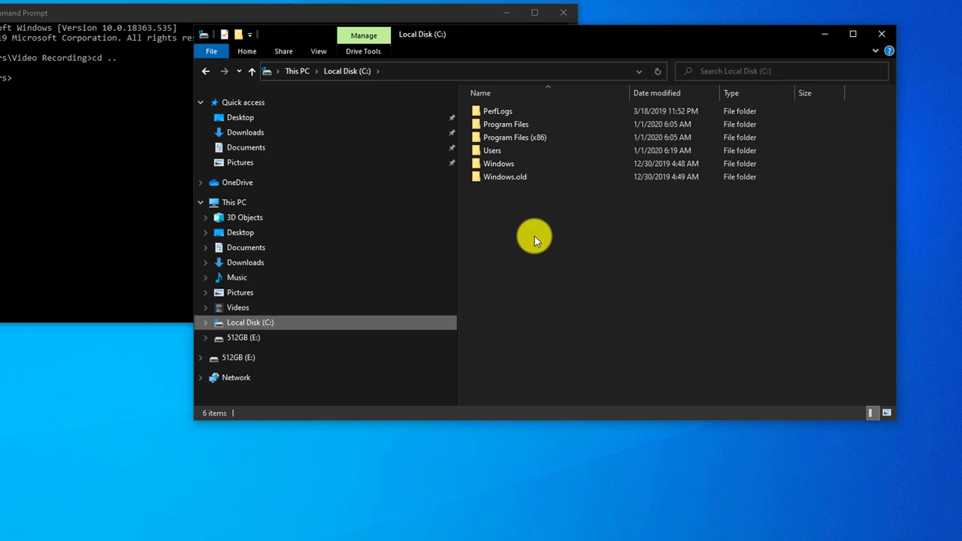
{"action": "left_click", "coordinate": [498, 160]}
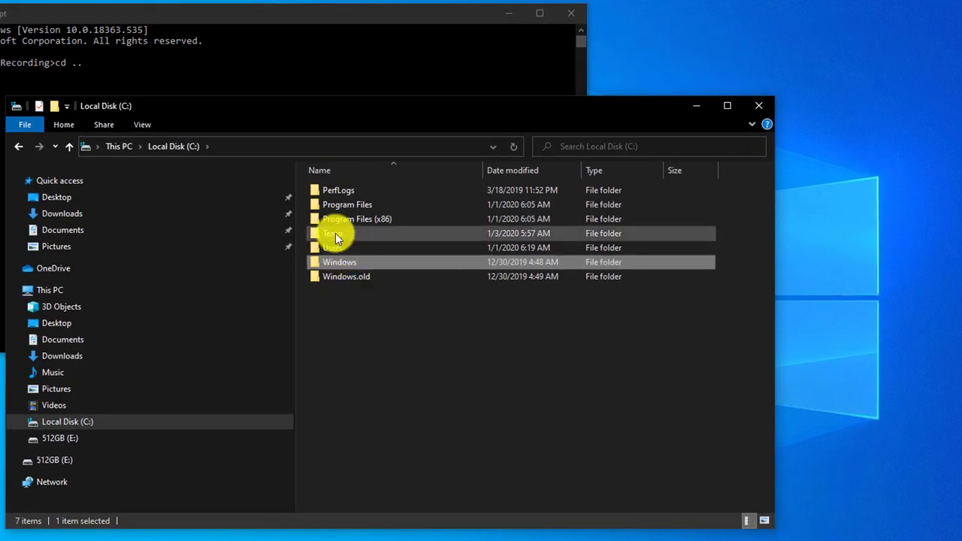
{"action": "double_click", "coordinate": [335, 235]}
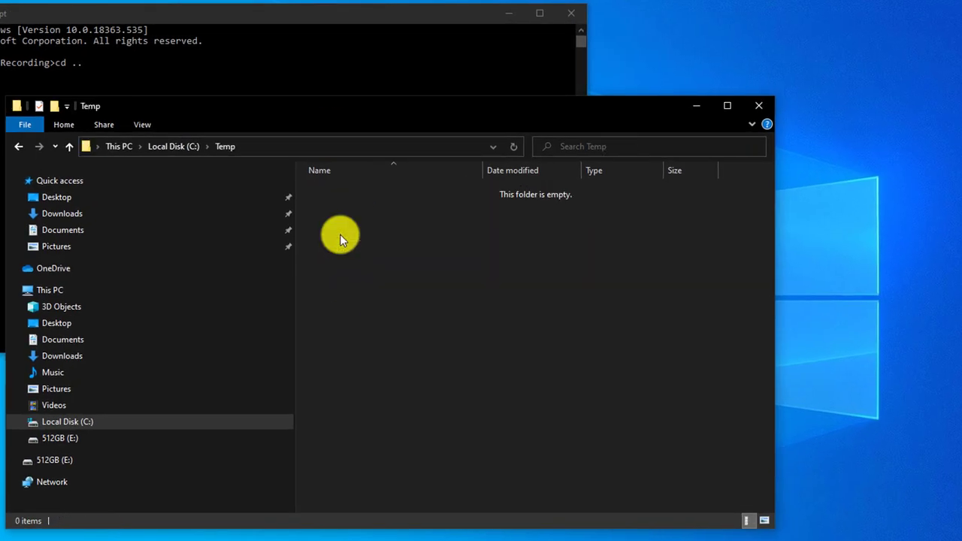
{"action": "left_click", "coordinate": [243, 148]}
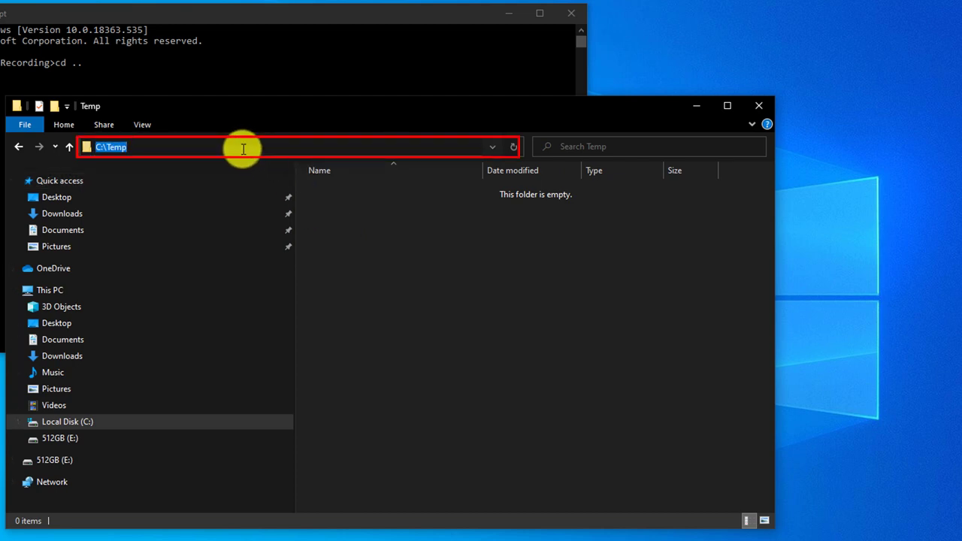
{"action": "type", "text": "cmd"}
{"action": "key", "text": "Return"}
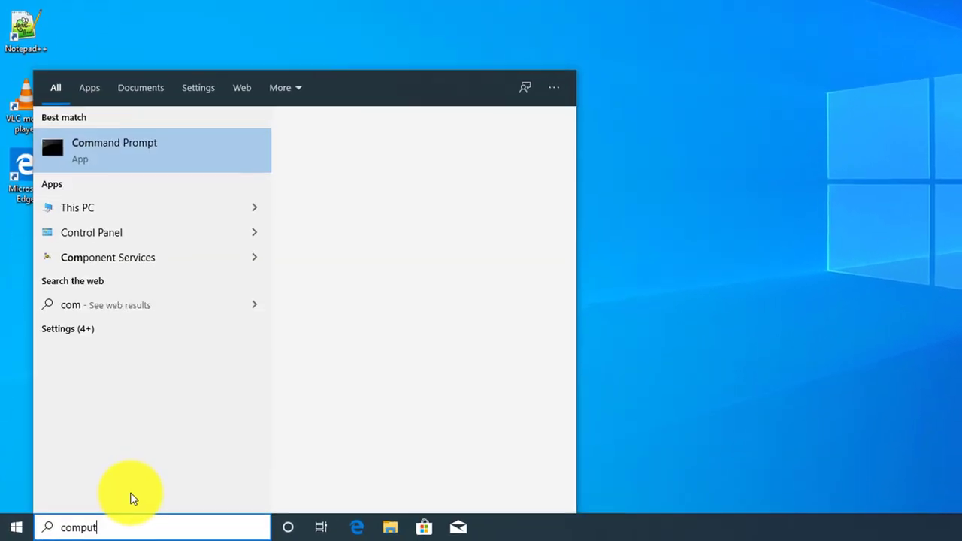
Open Computer Management and list the local user accounts under Local Users and Groups.
{"action": "type", "text": "er"}
{"action": "left_click", "coordinate": [99, 151]}
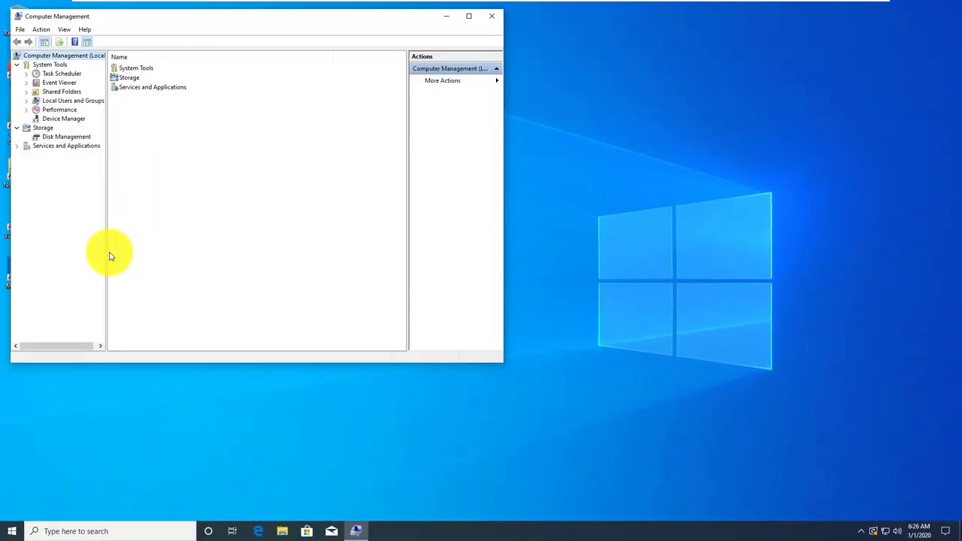
{"action": "left_click", "coordinate": [79, 101]}
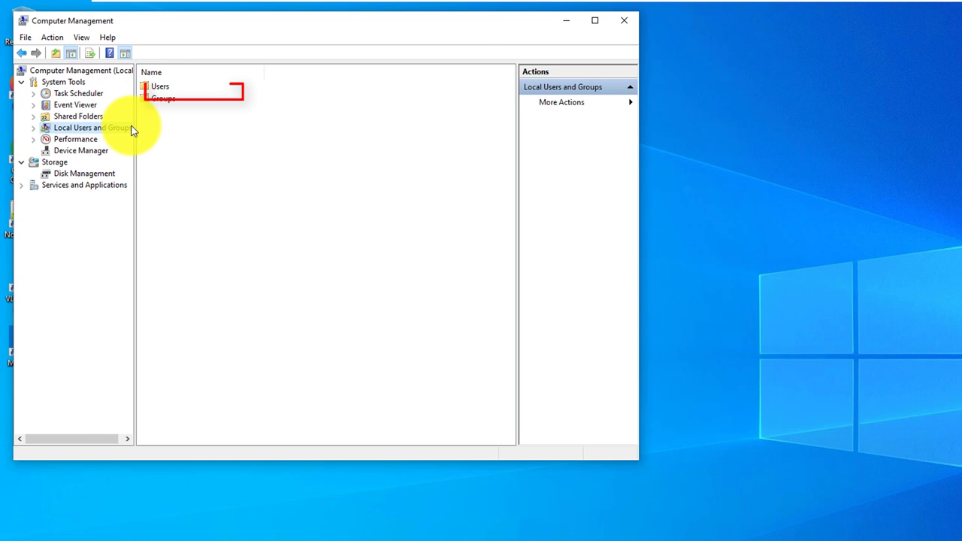
{"action": "double_click", "coordinate": [160, 87]}
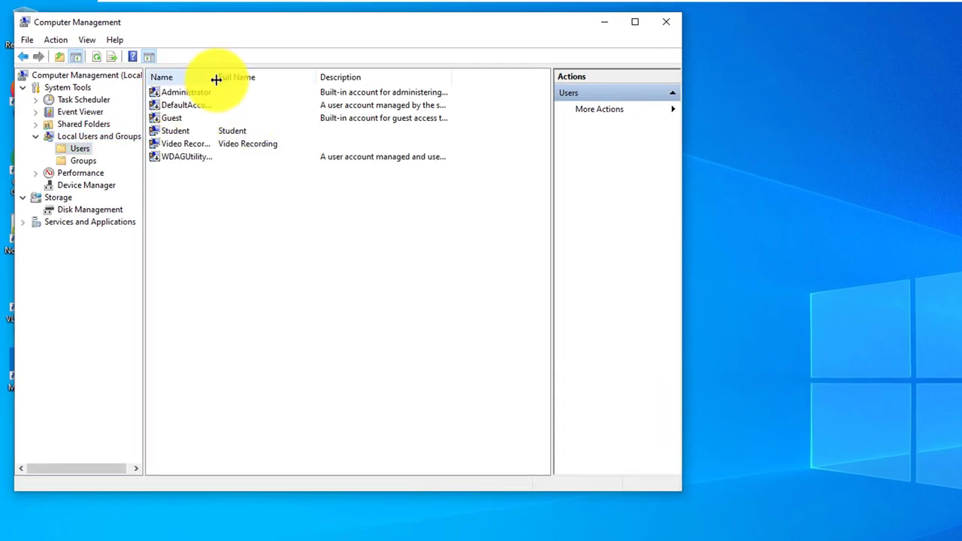
{"action": "left_click_drag", "start_coordinate": [215, 79], "coordinate": [260, 79]}
Create local user 'Backup Admin 98' with a password set to never expire.
{"action": "right_click", "coordinate": [188, 188]}
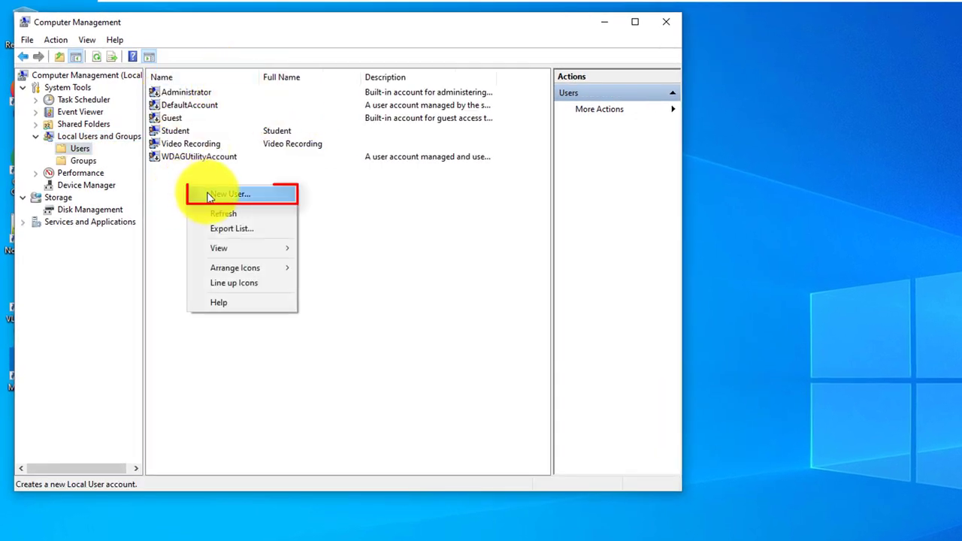
{"action": "left_click", "coordinate": [236, 195]}
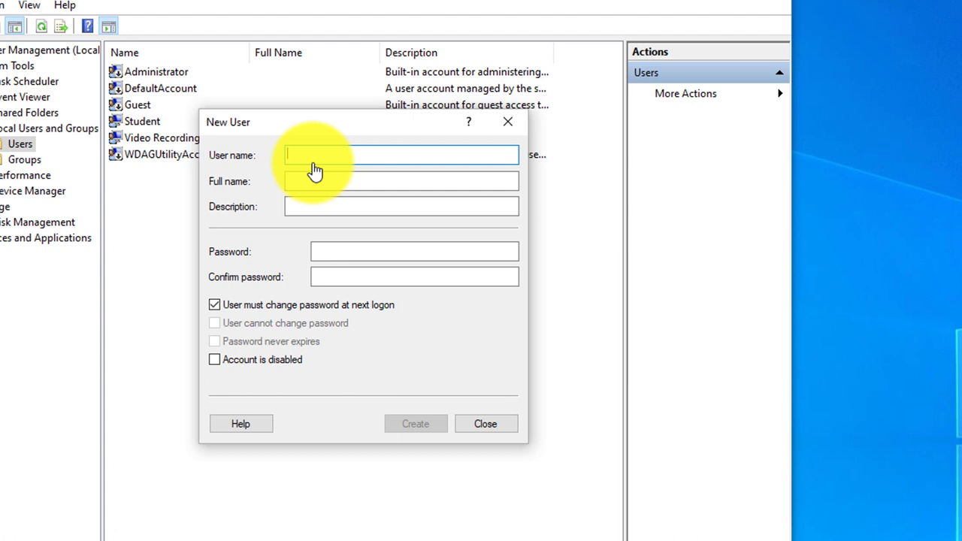
{"action": "type", "text": "Backup Admin 1"}
{"action": "left_click_drag", "start_coordinate": [287, 154], "coordinate": [365, 153]}
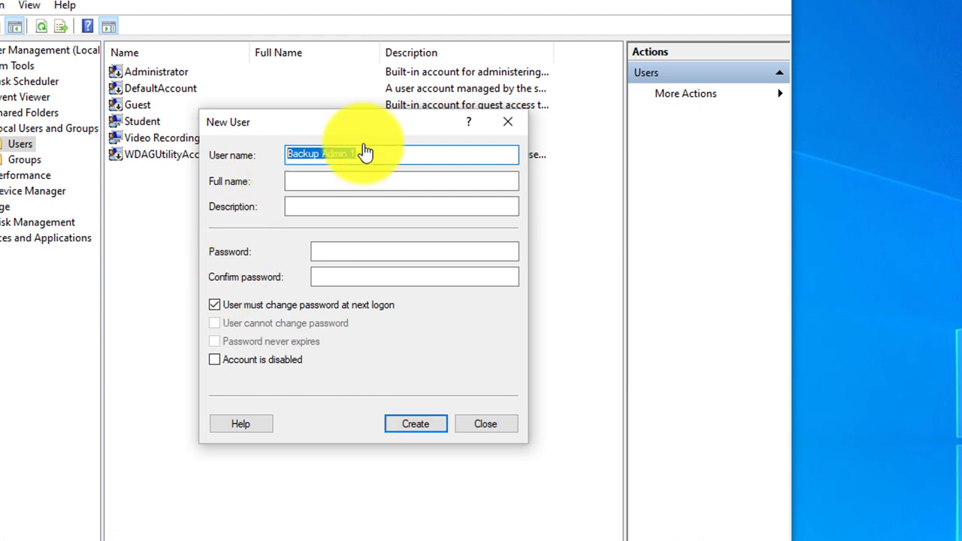
{"action": "left_click", "coordinate": [356, 154]}
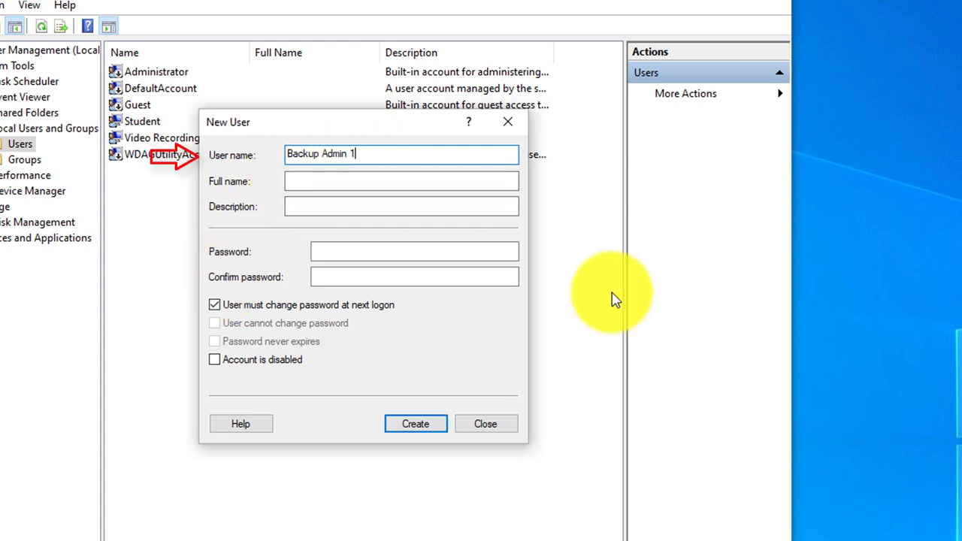
{"action": "key", "text": "BackSpace"}
{"action": "type", "text": "98"}
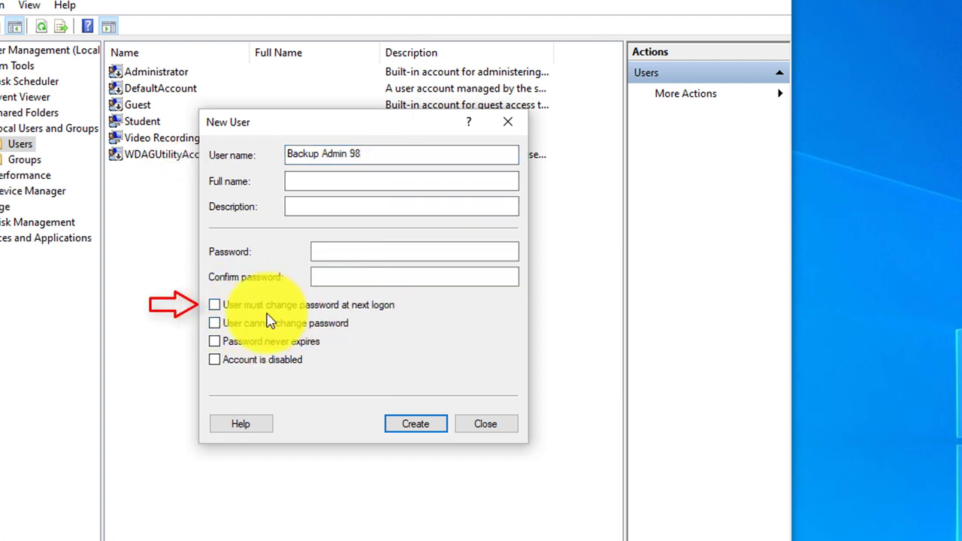
{"action": "left_click", "coordinate": [216, 343]}
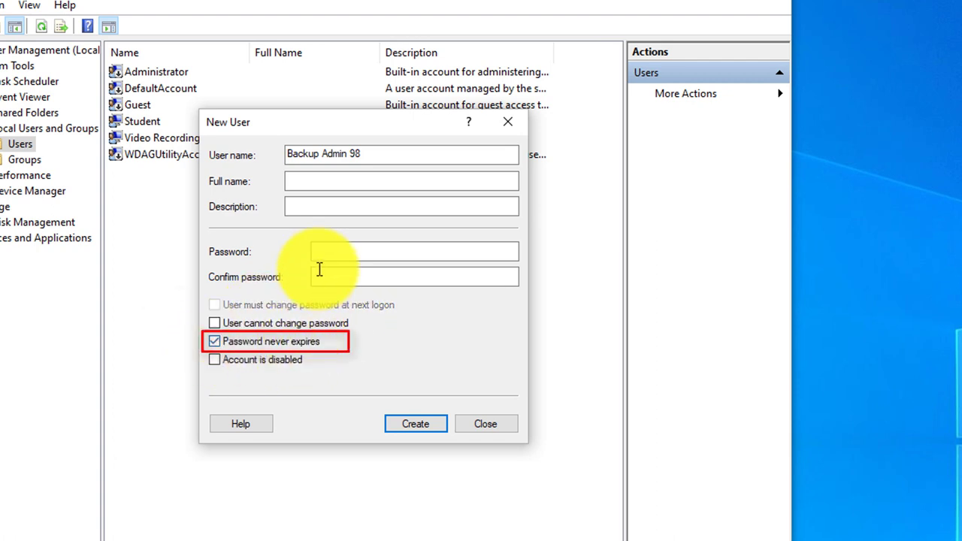
{"action": "type", "text": "123"}
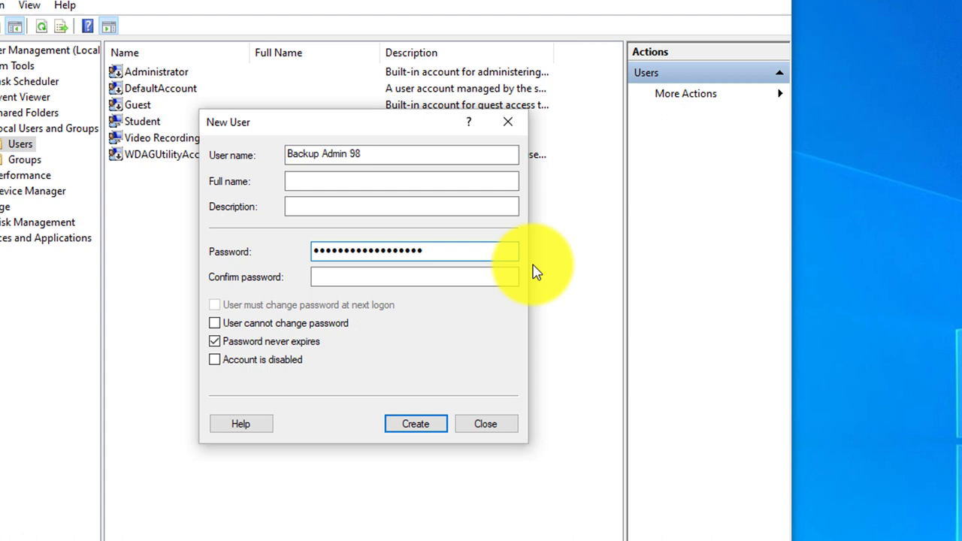
{"action": "left_click", "coordinate": [424, 429]}
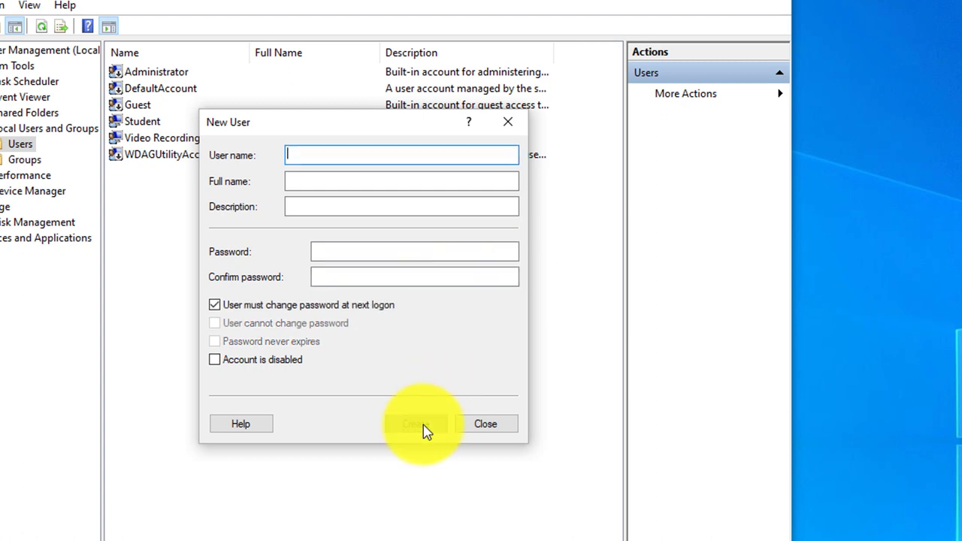
{"action": "left_click", "coordinate": [481, 426]}
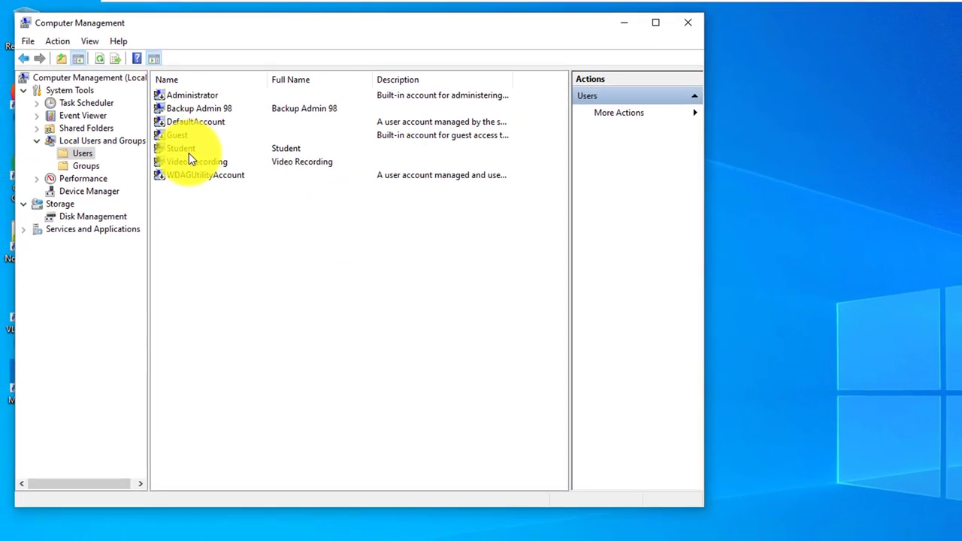
Open Backup Admin 98's Properties and view its Member Of groups.
{"action": "left_click", "coordinate": [228, 112]}
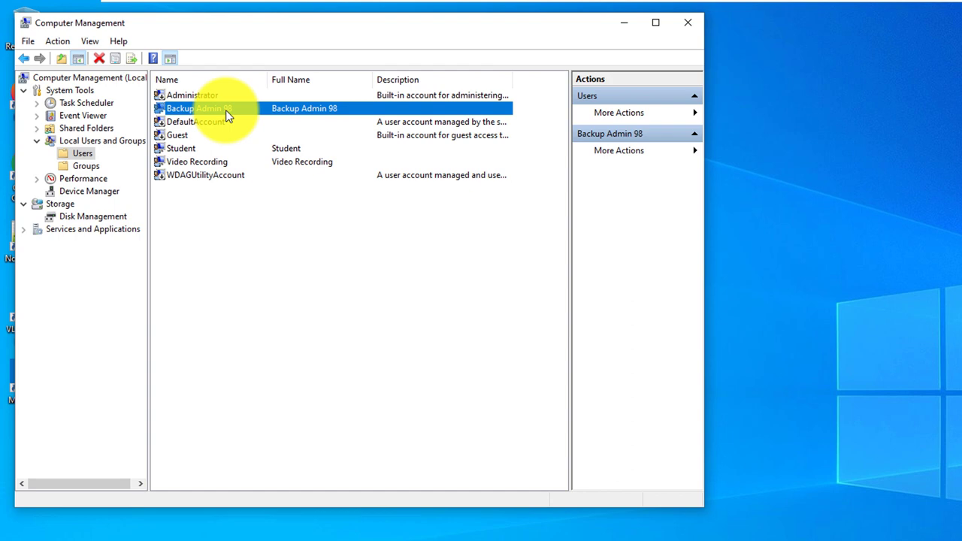
{"action": "right_click", "coordinate": [225, 110]}
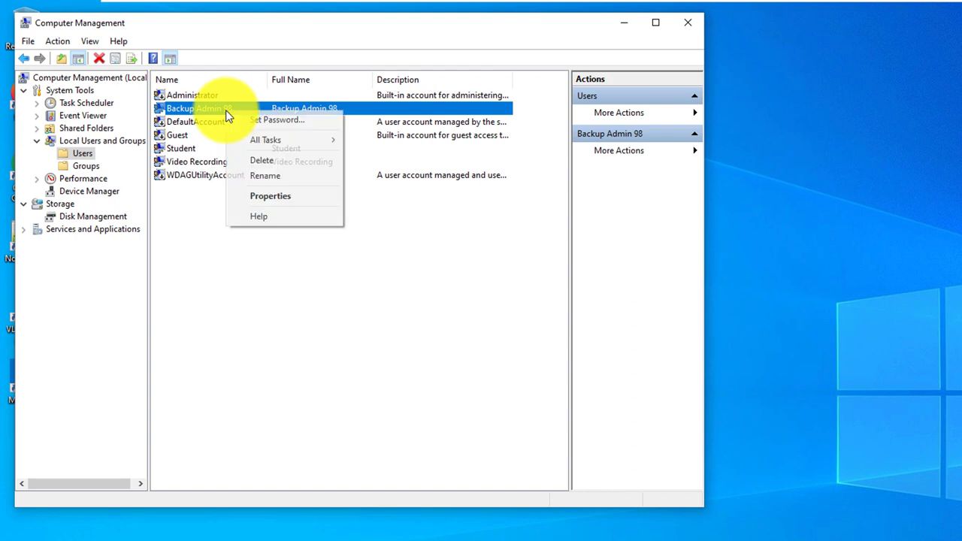
{"action": "left_click", "coordinate": [265, 195]}
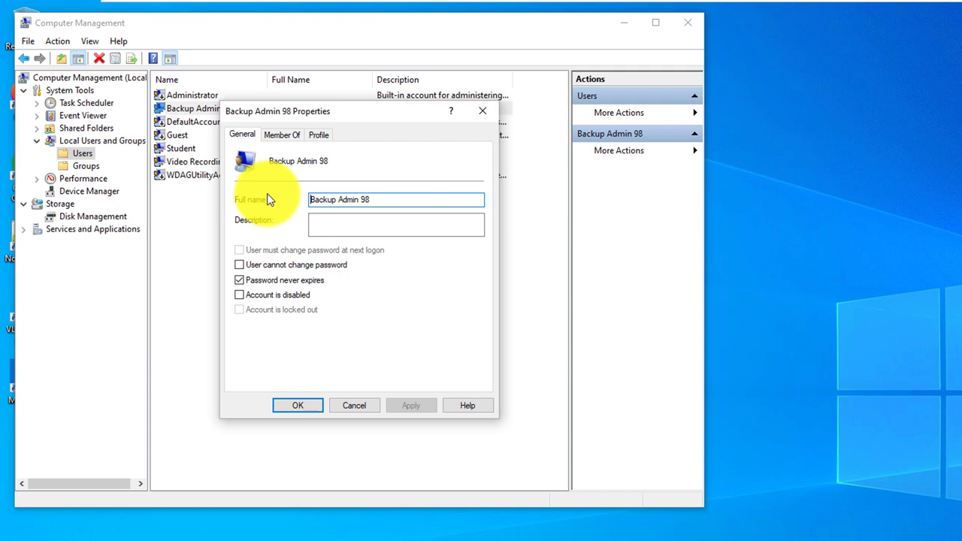
{"action": "left_click", "coordinate": [287, 137]}
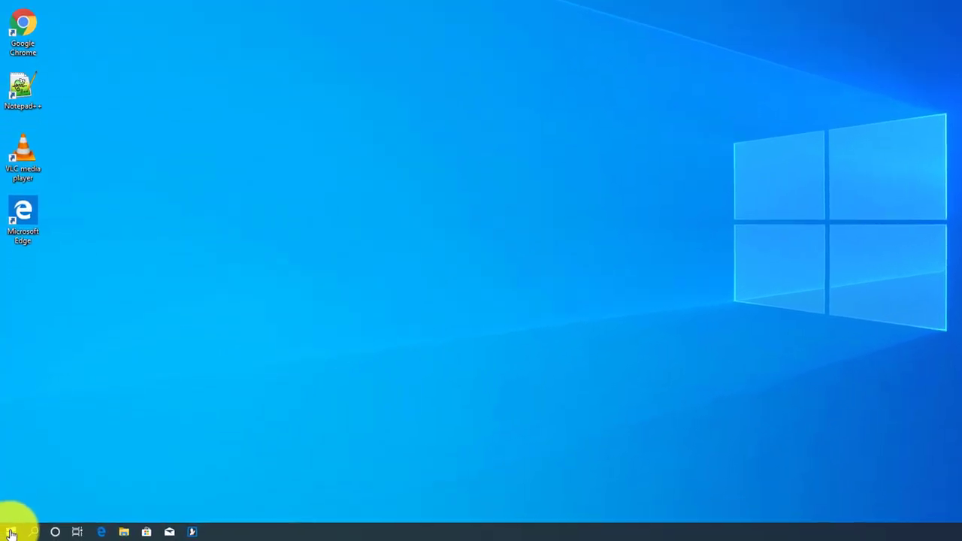
Open Backup settings from a Start search for 'backup', then go to Backup and Restore (Windows 7).
{"action": "left_click", "coordinate": [12, 532]}
{"action": "type", "text": "backup"}
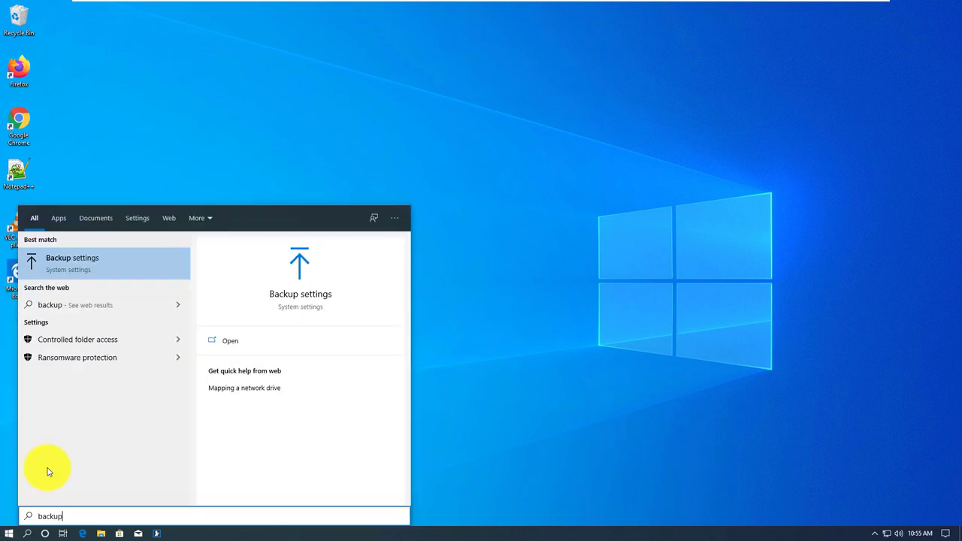
{"action": "key", "text": "Return"}
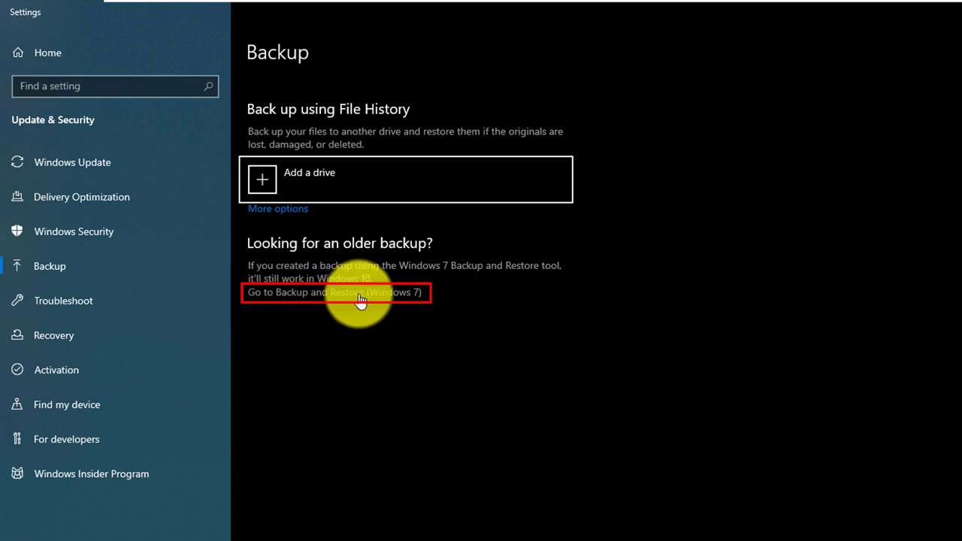
{"action": "left_click", "coordinate": [391, 299]}
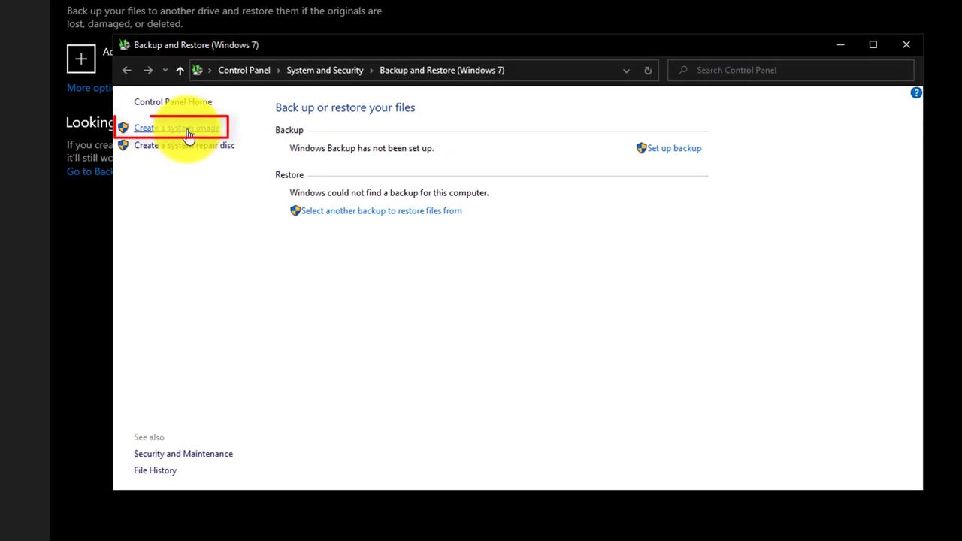
Start the Create a system image wizard from Backup and Restore.
{"action": "left_click", "coordinate": [187, 131]}
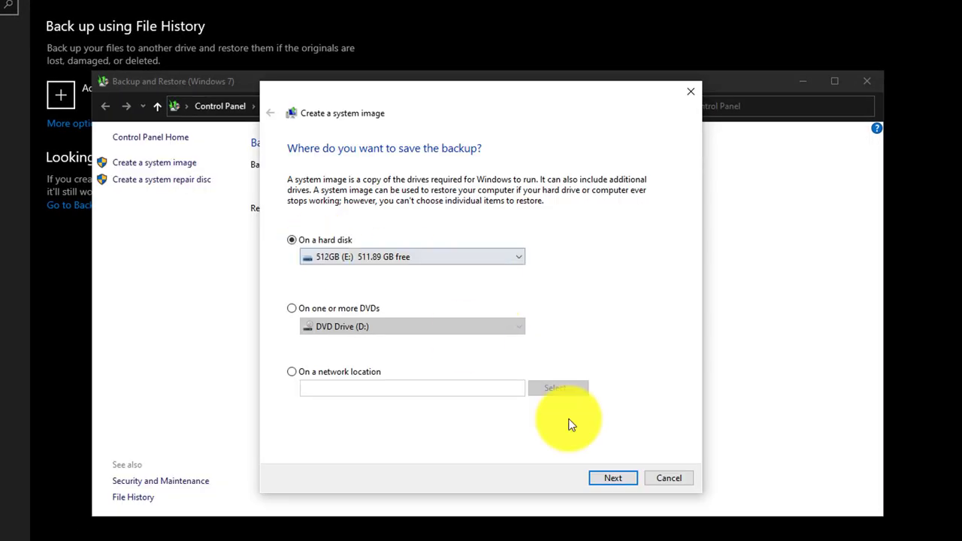
Confirm the 512GB (E:) drive as the system image destination and proceed.
{"action": "left_click", "coordinate": [613, 485]}
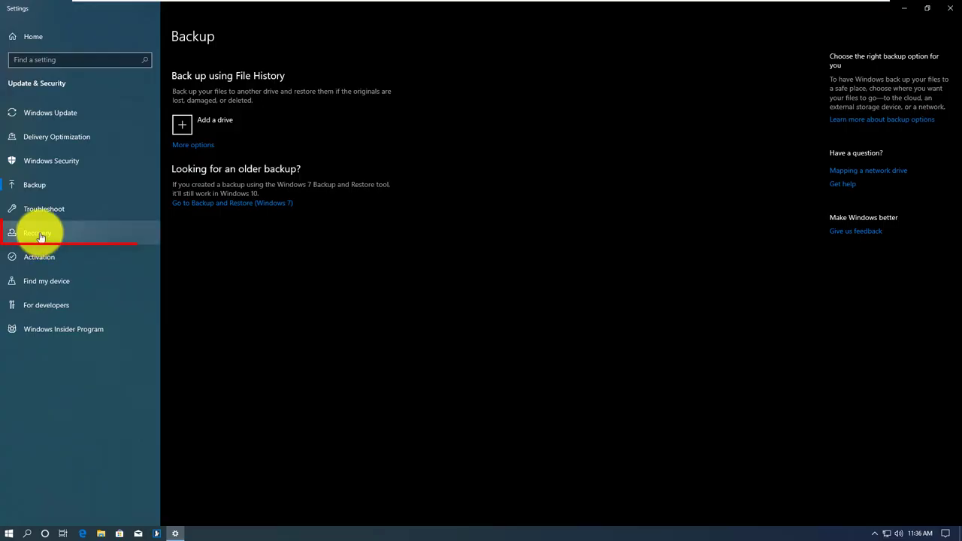
From Recovery settings, go through Troubleshoot and Advanced options to System Image Recovery.
{"action": "left_click", "coordinate": [41, 235]}
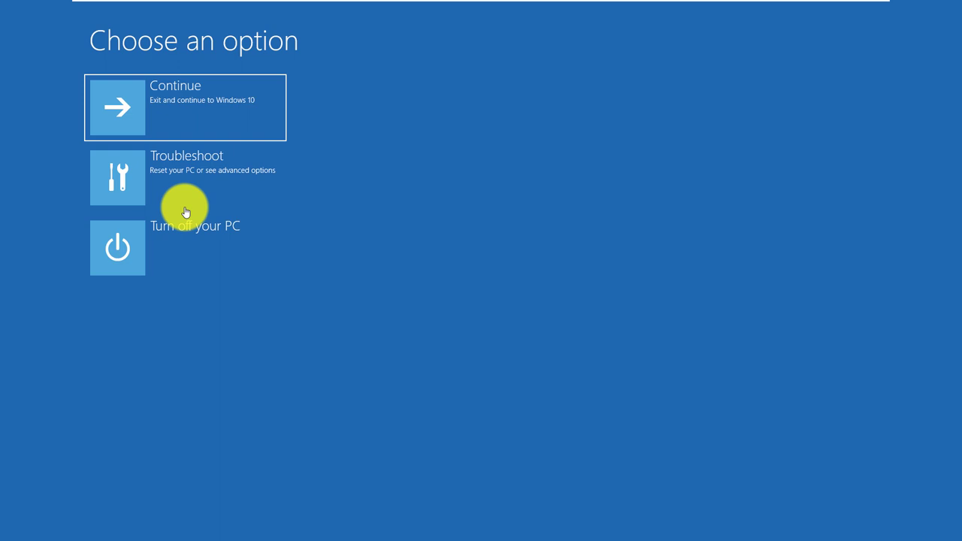
{"action": "left_click", "coordinate": [186, 177]}
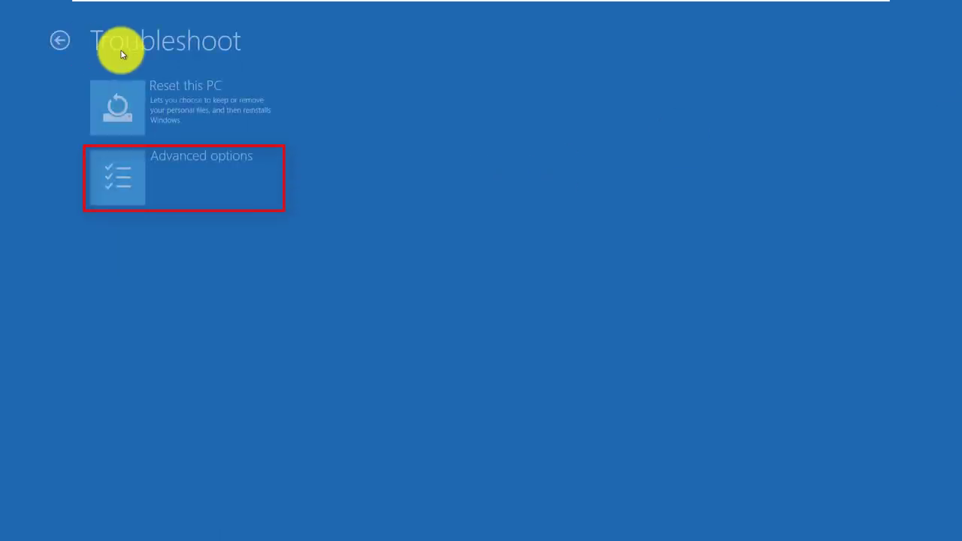
{"action": "left_click", "coordinate": [192, 175]}
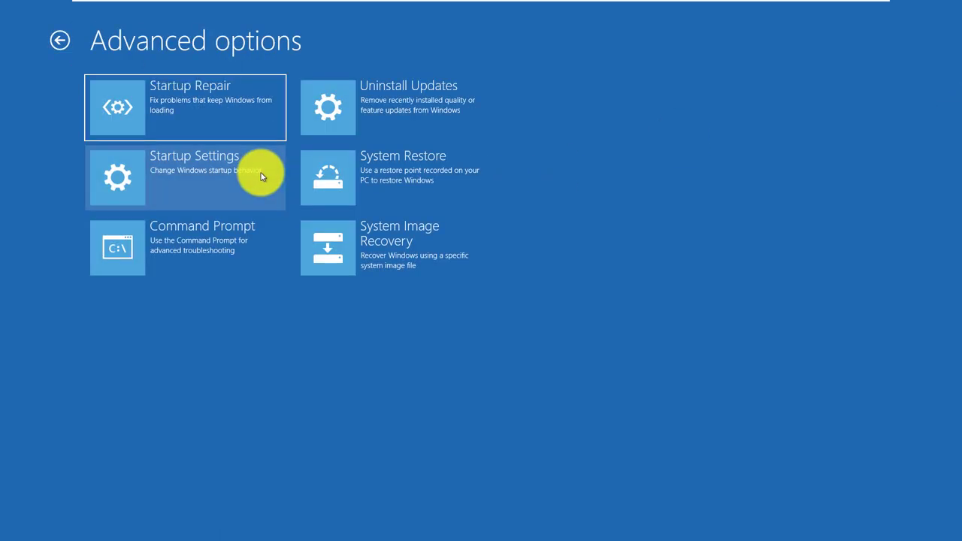
{"action": "left_click", "coordinate": [431, 252]}
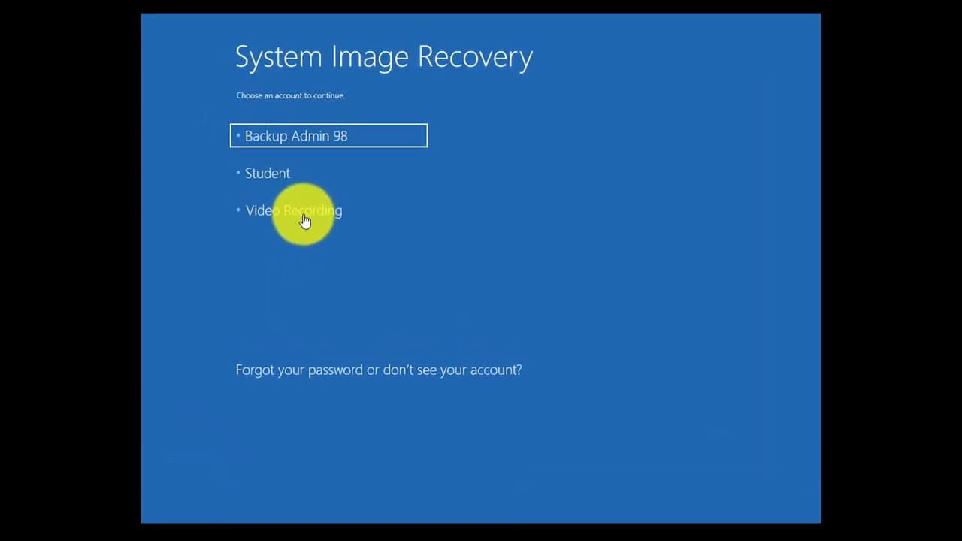
Sign in with the local account's password and restore from the latest system image.
{"action": "left_click", "coordinate": [316, 214]}
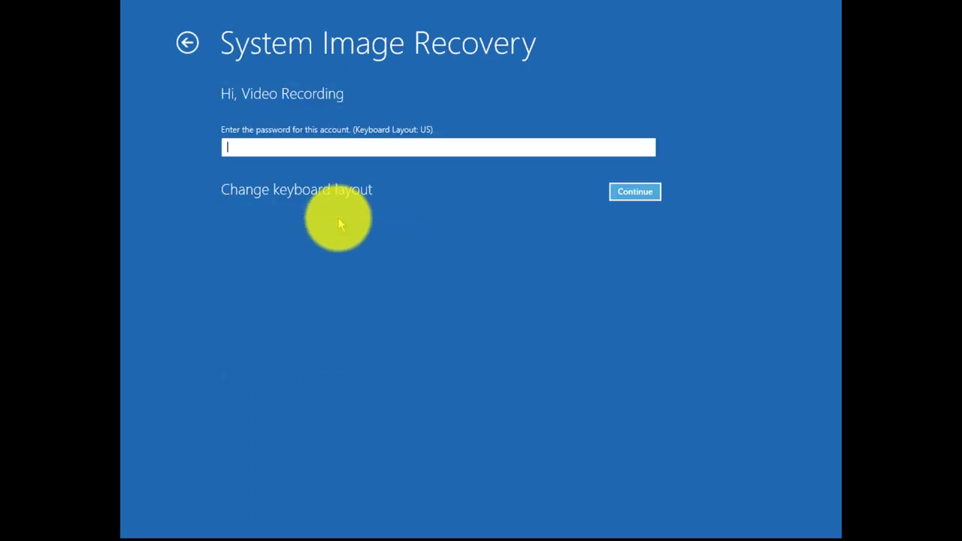
{"action": "type", "text": "******"}
{"action": "left_click", "coordinate": [645, 194]}
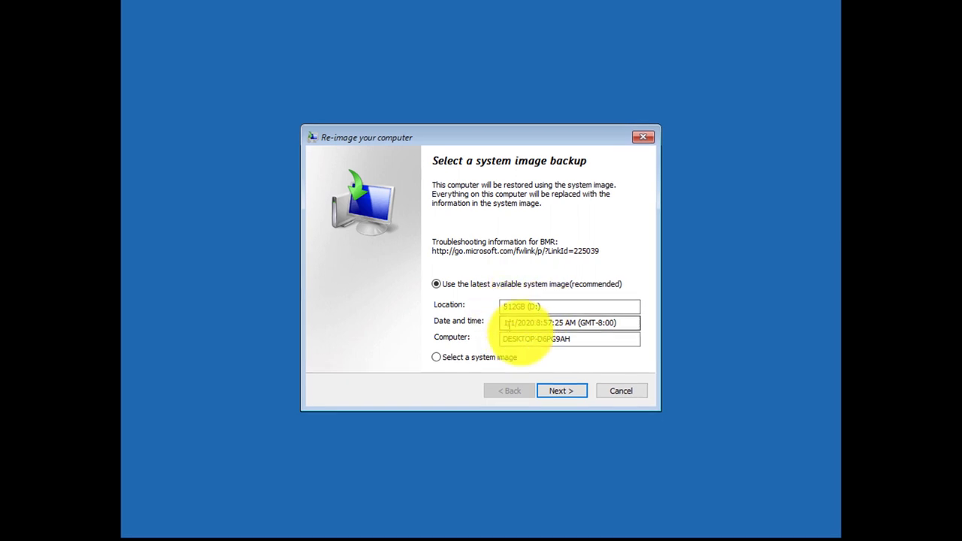
{"action": "left_click", "coordinate": [557, 390]}
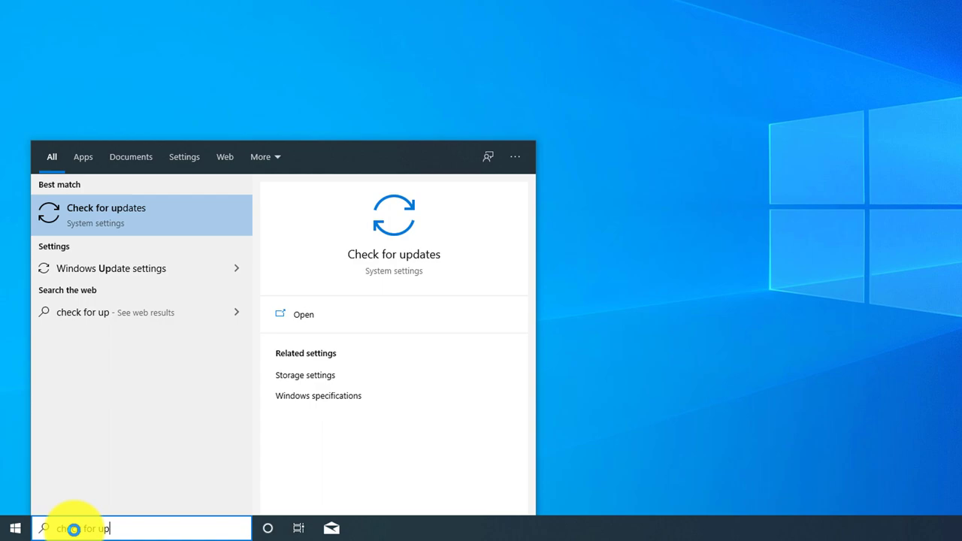
Open Windows Update via Check for updates and download the pending updates.
{"action": "key", "text": "Return"}
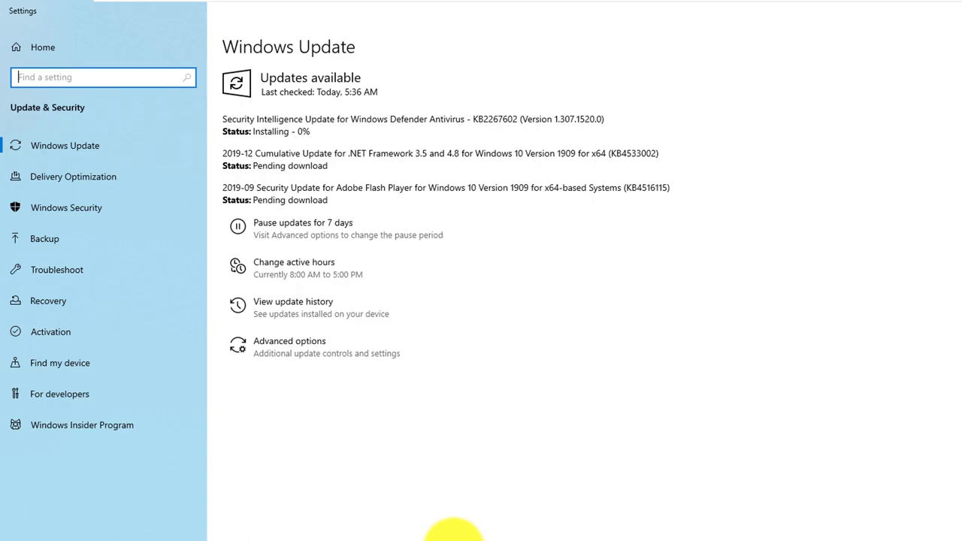
{"action": "left_click", "coordinate": [212, 150]}
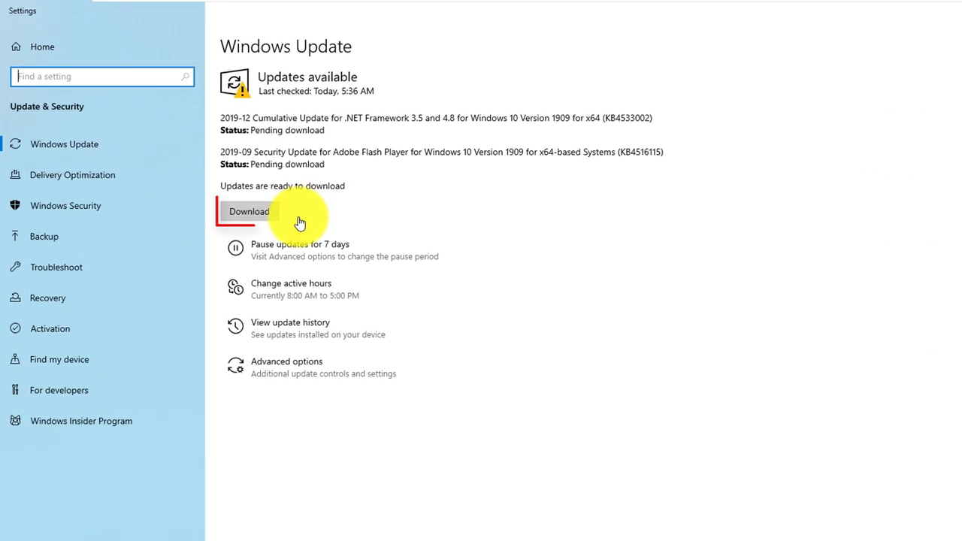
{"action": "left_click", "coordinate": [255, 215]}
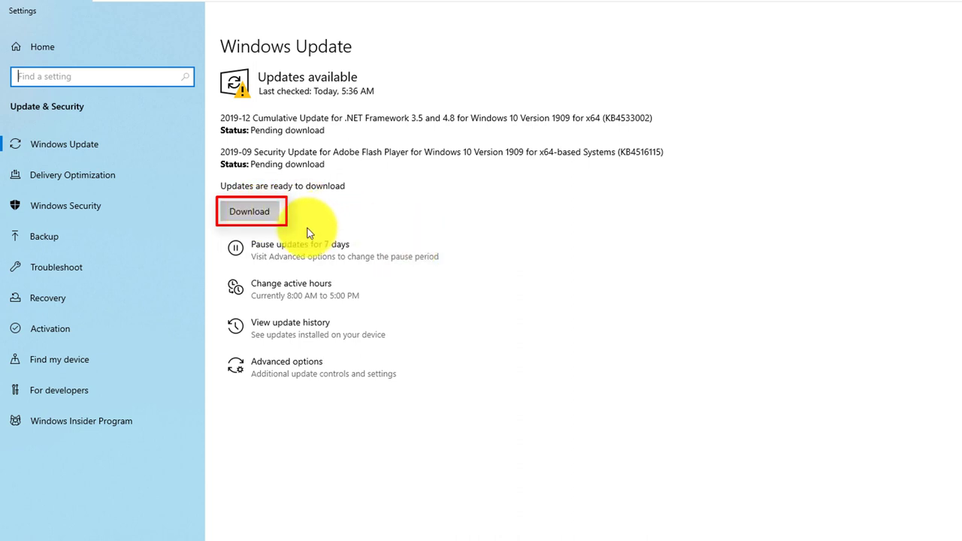
{"action": "left_click", "coordinate": [262, 218]}
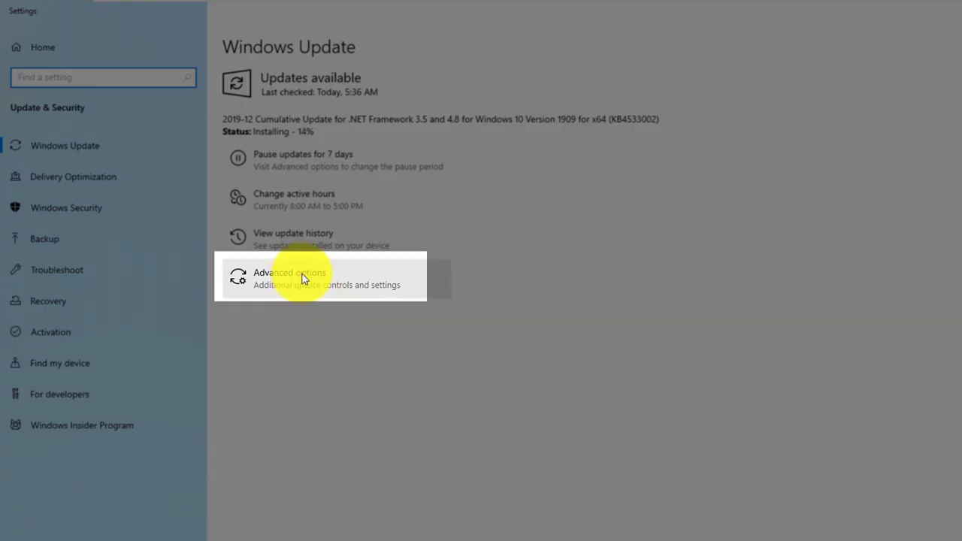
Review the Windows Update advanced options and check the Pause until date list without choosing a date.
{"action": "left_click", "coordinate": [302, 278]}
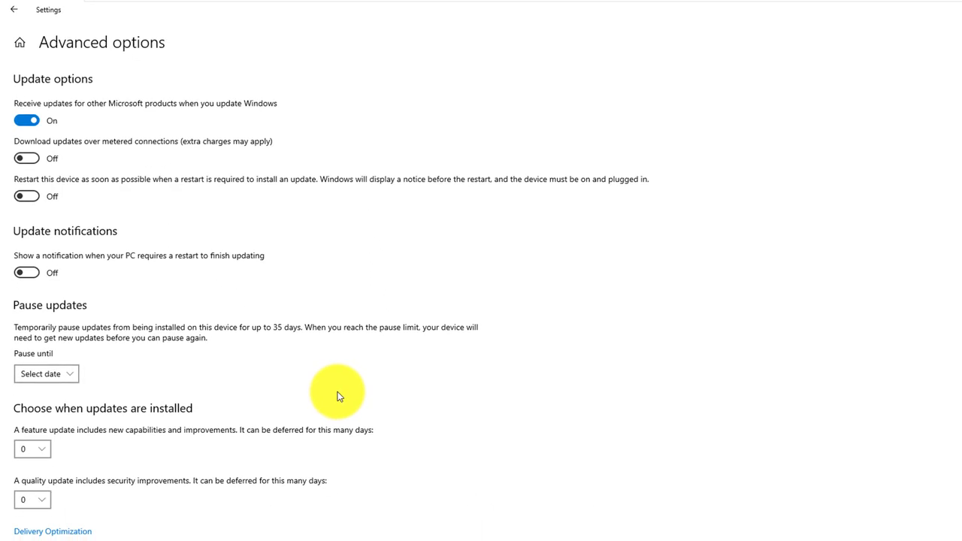
{"action": "left_click", "coordinate": [30, 121]}
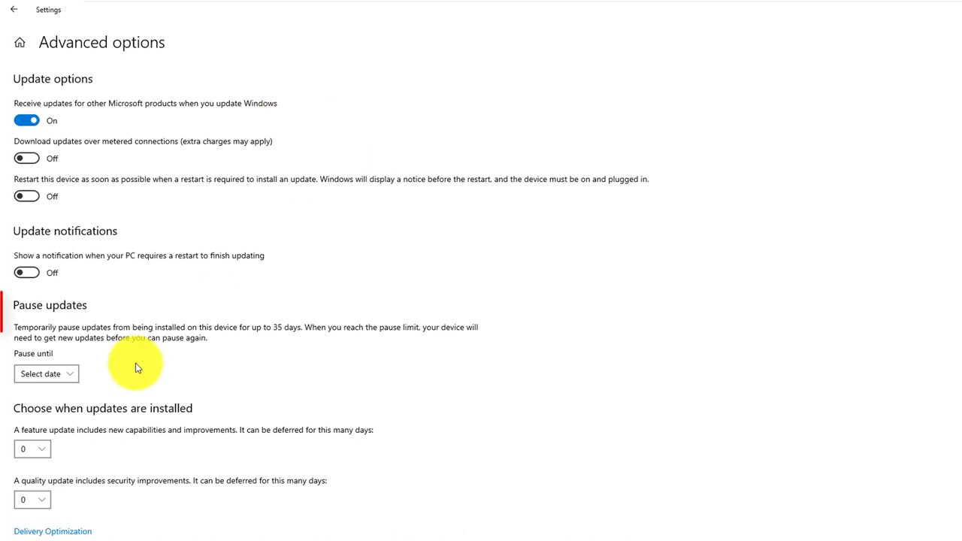
{"action": "left_click", "coordinate": [73, 374]}
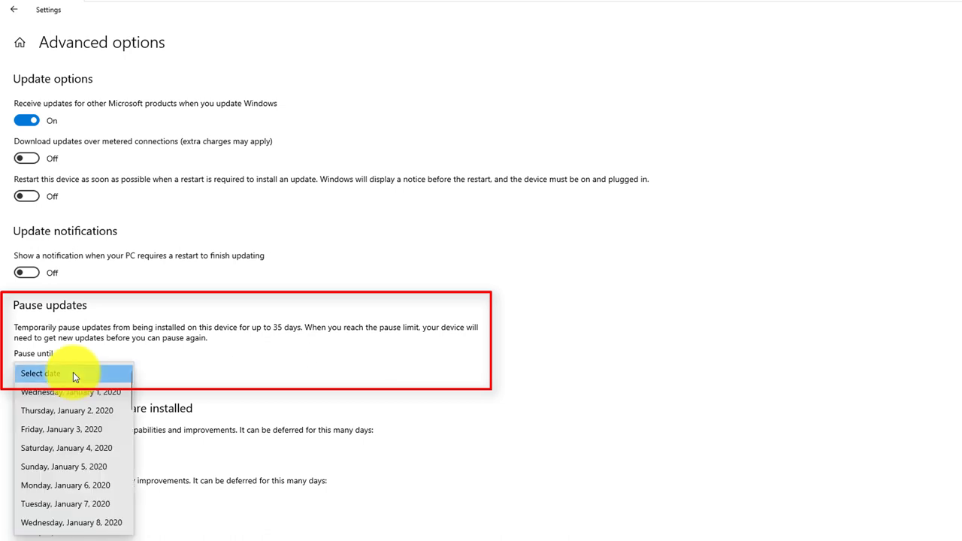
{"action": "left_click", "coordinate": [176, 378]}
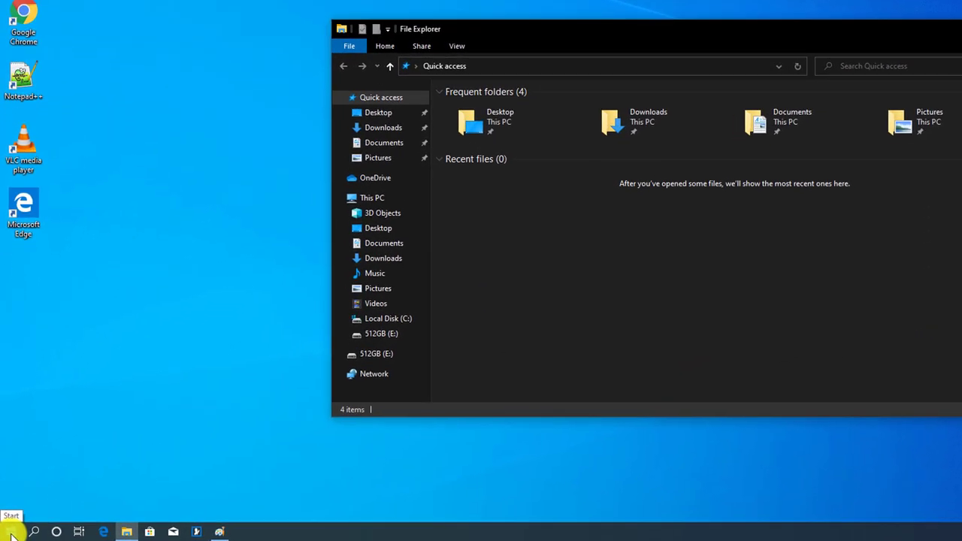
Launch Paint, paste the full-desktop screenshot onto the blank canvas, and maximize the window.
{"action": "left_click", "coordinate": [11, 532]}
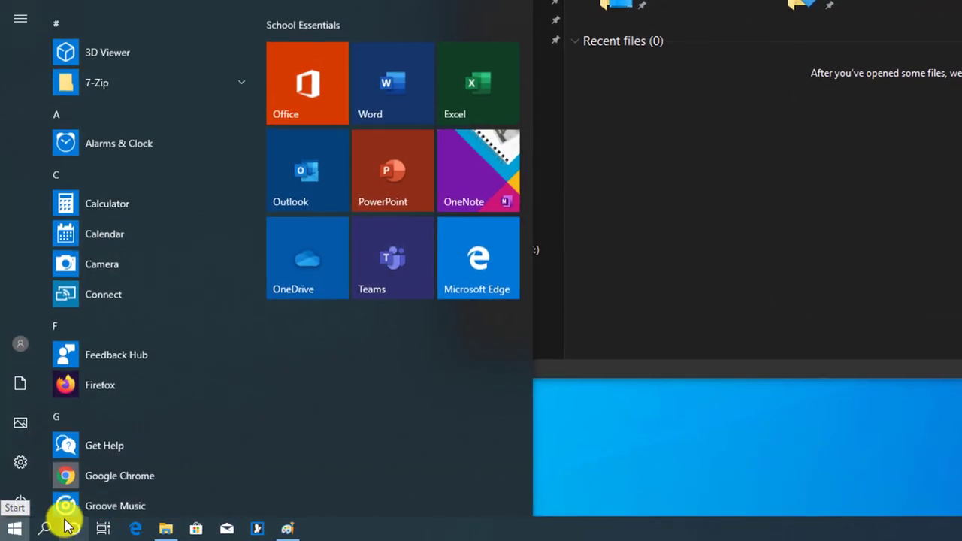
{"action": "type", "text": "paint"}
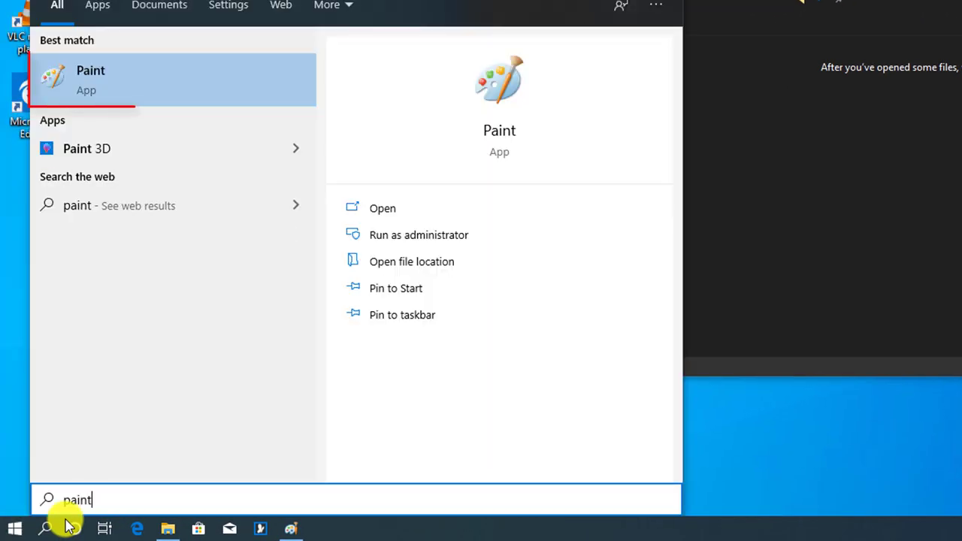
{"action": "left_click", "coordinate": [97, 86]}
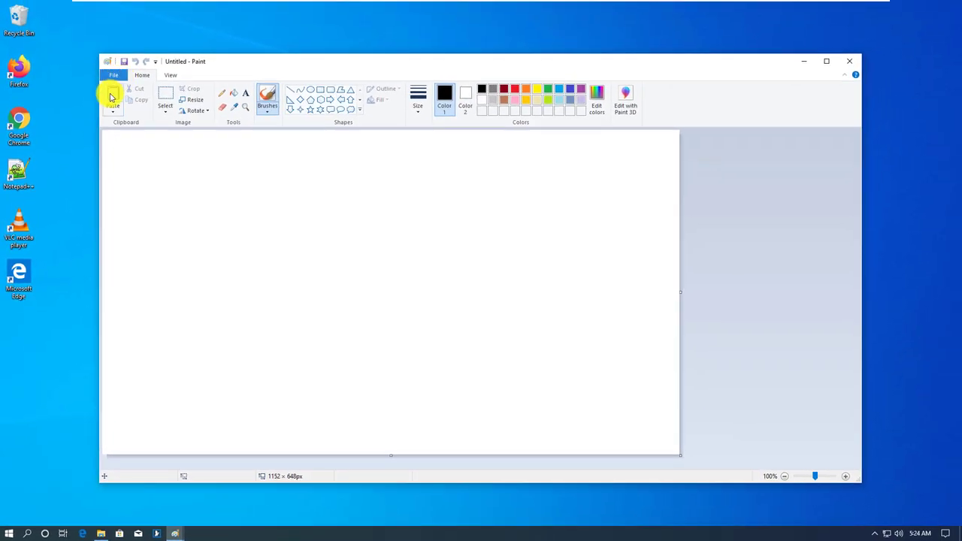
{"action": "left_click", "coordinate": [102, 98]}
{"action": "left_click", "coordinate": [826, 62]}
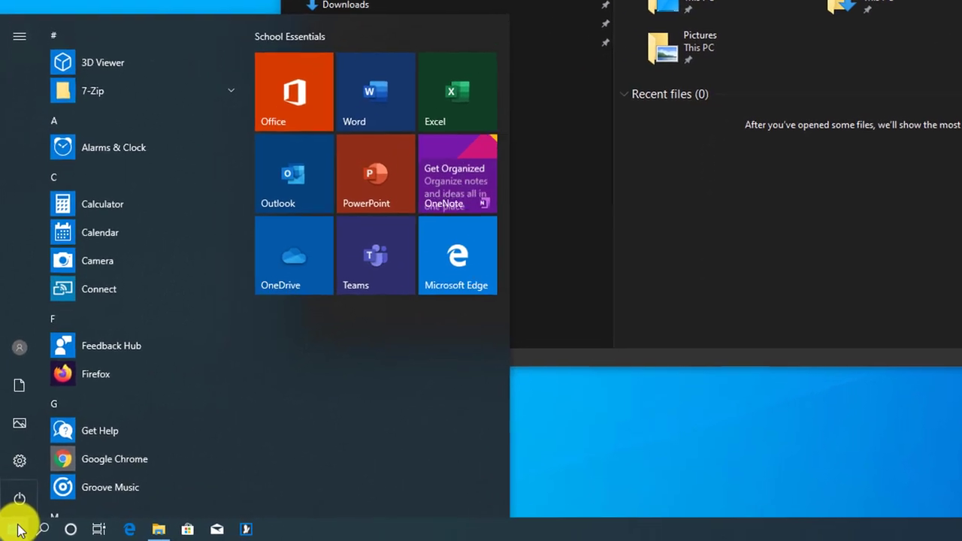
Launch Snipping Tool and take a rectangular snip around the File Explorer window.
{"action": "type", "text": "sni"}
{"action": "type", "text": "p"}
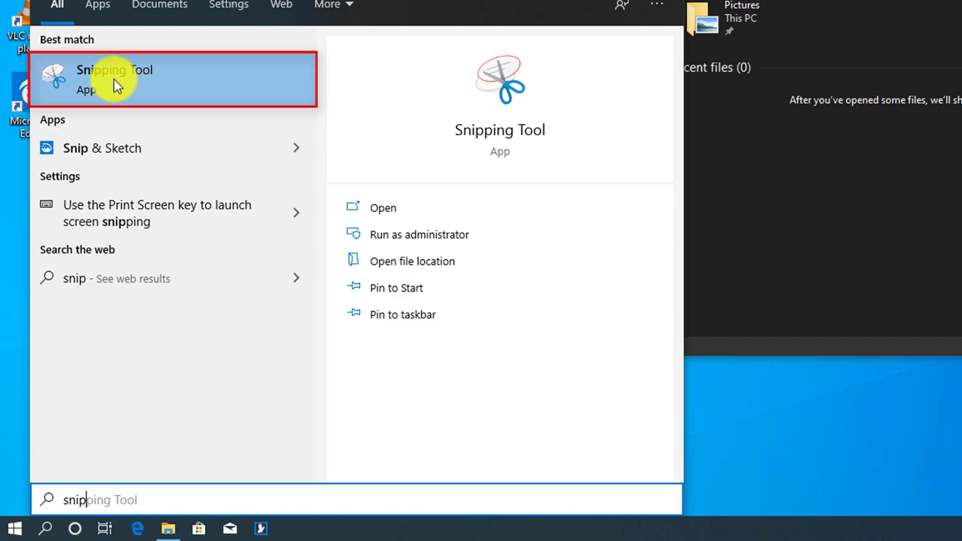
{"action": "left_click", "coordinate": [114, 85]}
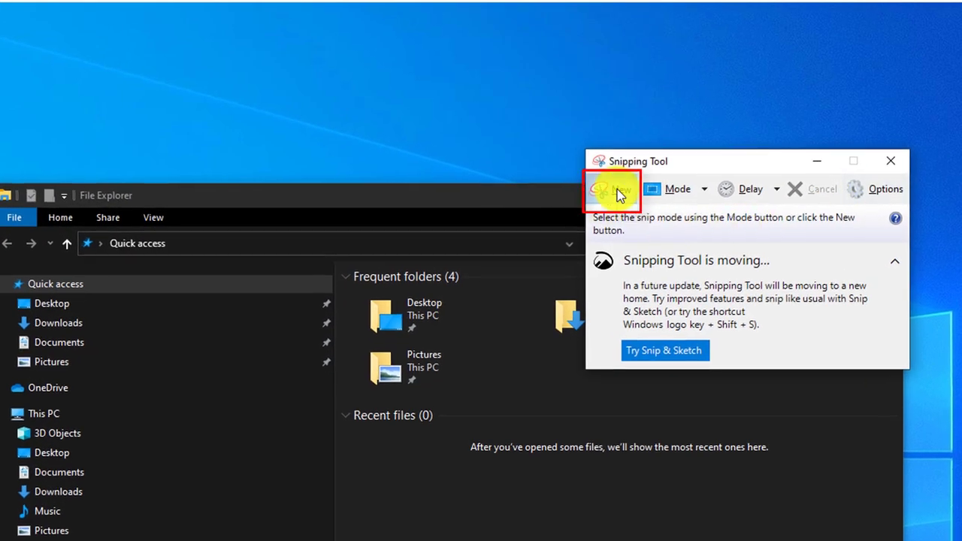
{"action": "left_click", "coordinate": [617, 189]}
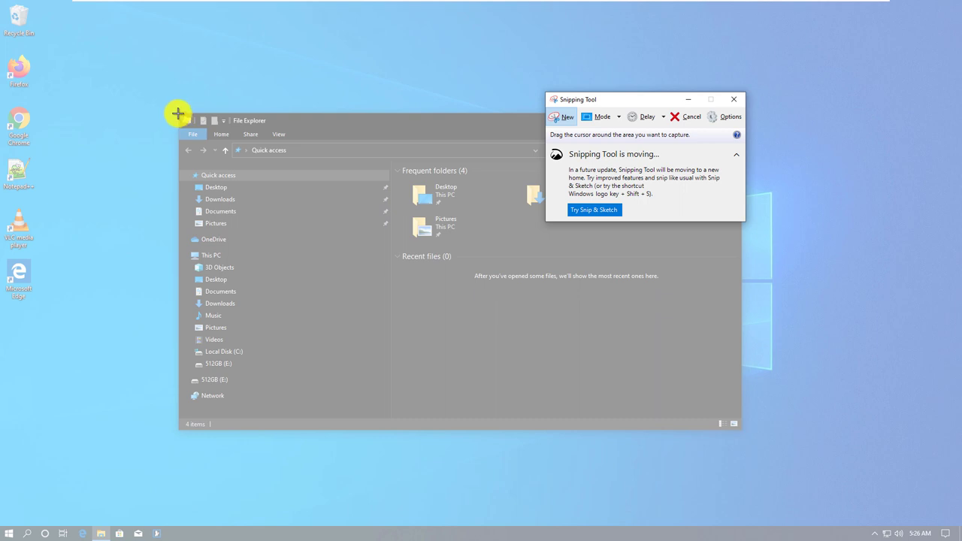
{"action": "left_click_drag", "start_coordinate": [178, 113], "coordinate": [392, 430]}
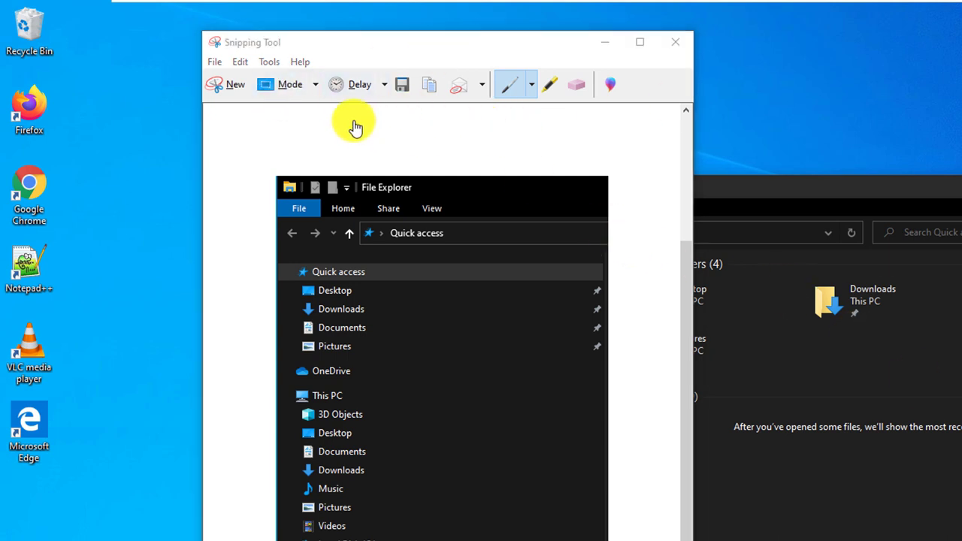
Copy the File Explorer snip to the clipboard with Edit > Copy.
{"action": "left_click", "coordinate": [240, 64]}
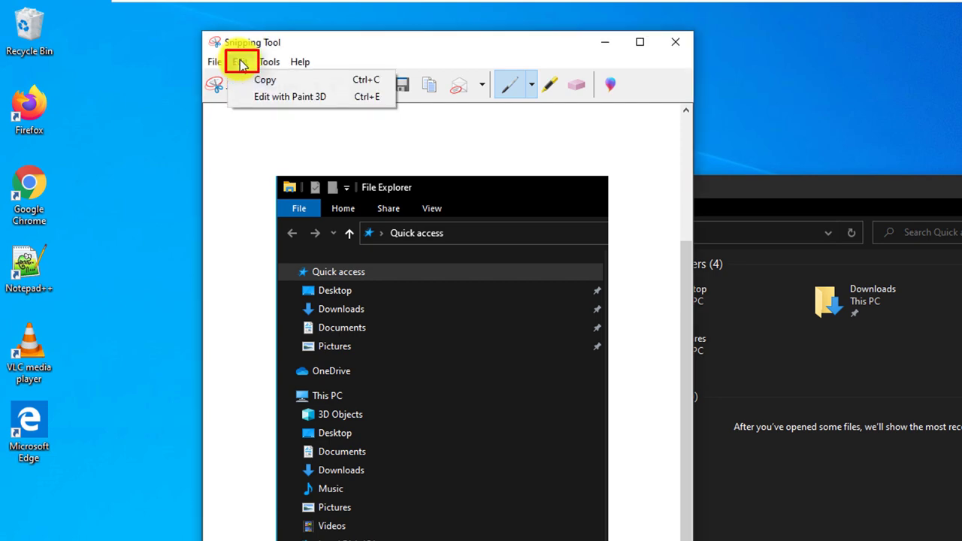
{"action": "left_click", "coordinate": [269, 84]}
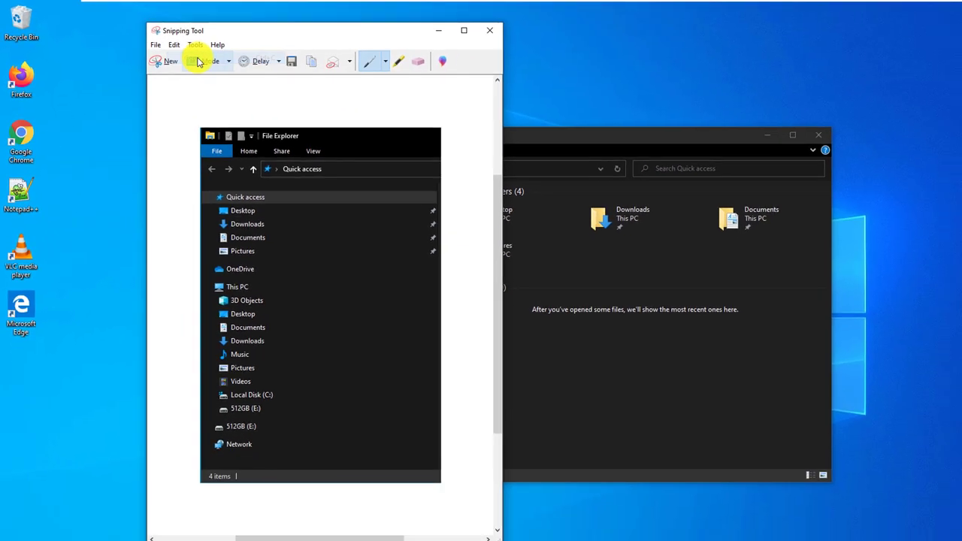
{"action": "left_click", "coordinate": [14, 533]}
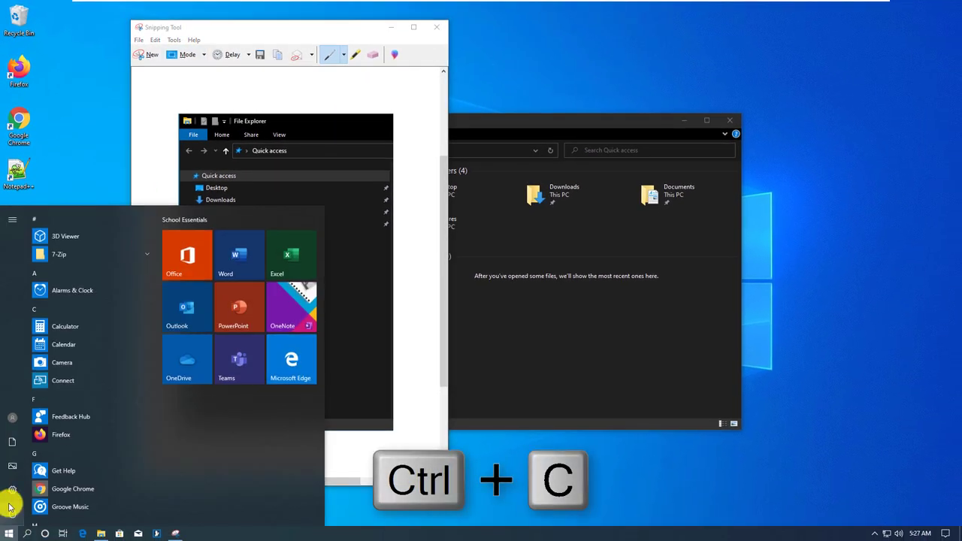
{"action": "mouse_move", "coordinate": [11, 509]}
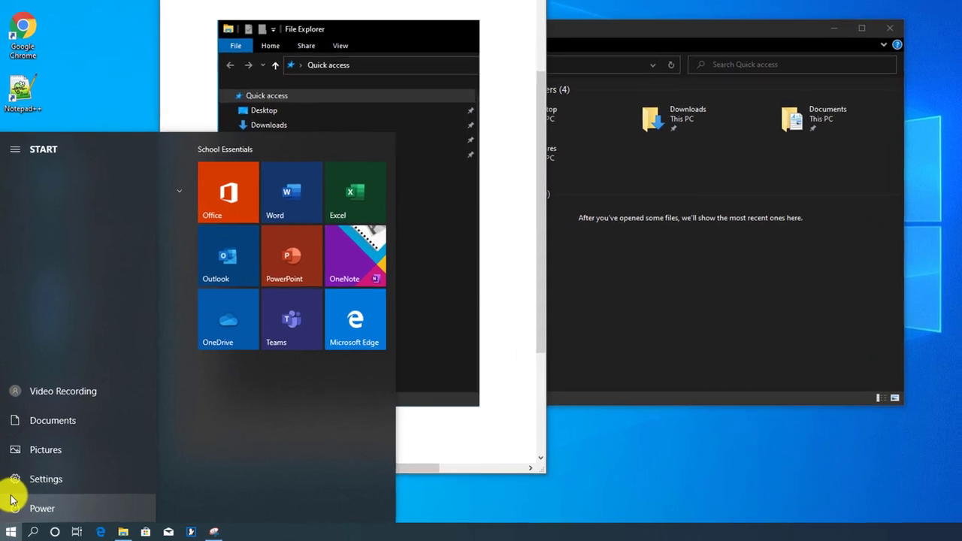
Launch WordPad, paste the File Explorer snip into a new document, and move the window aside.
{"action": "type", "text": "p"}
{"action": "key", "text": "BackSpace"}
{"action": "type", "text": "word"}
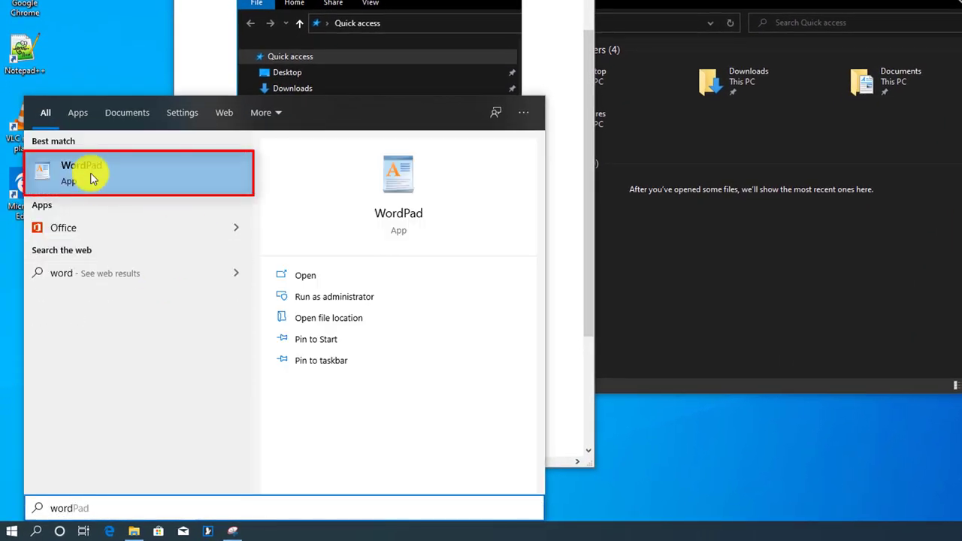
{"action": "left_click", "coordinate": [92, 172]}
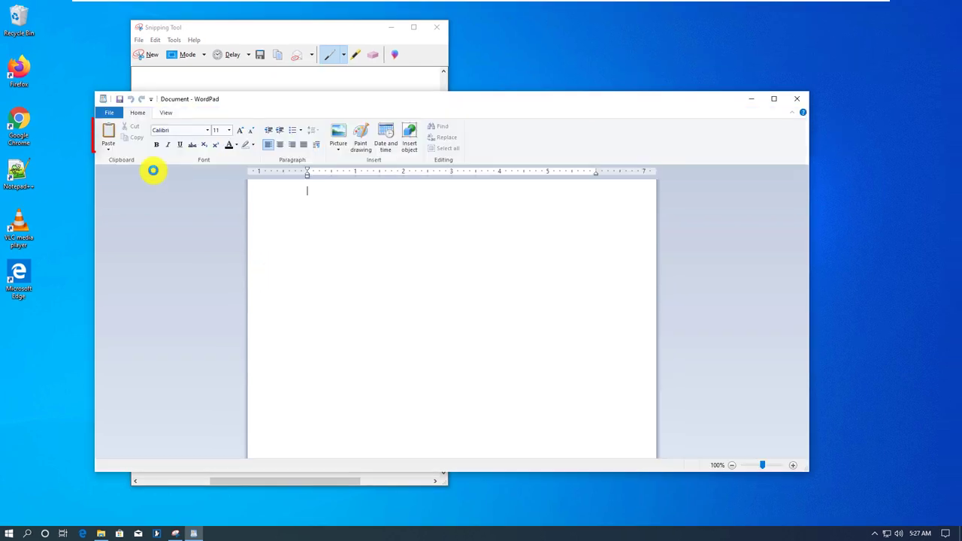
{"action": "left_click", "coordinate": [109, 136]}
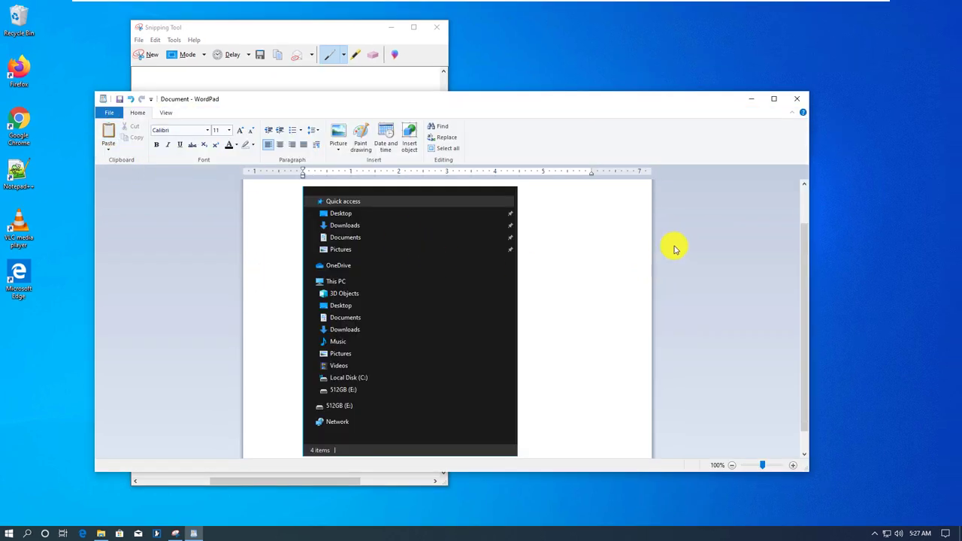
{"action": "left_click_drag", "start_coordinate": [606, 103], "coordinate": [651, 109]}
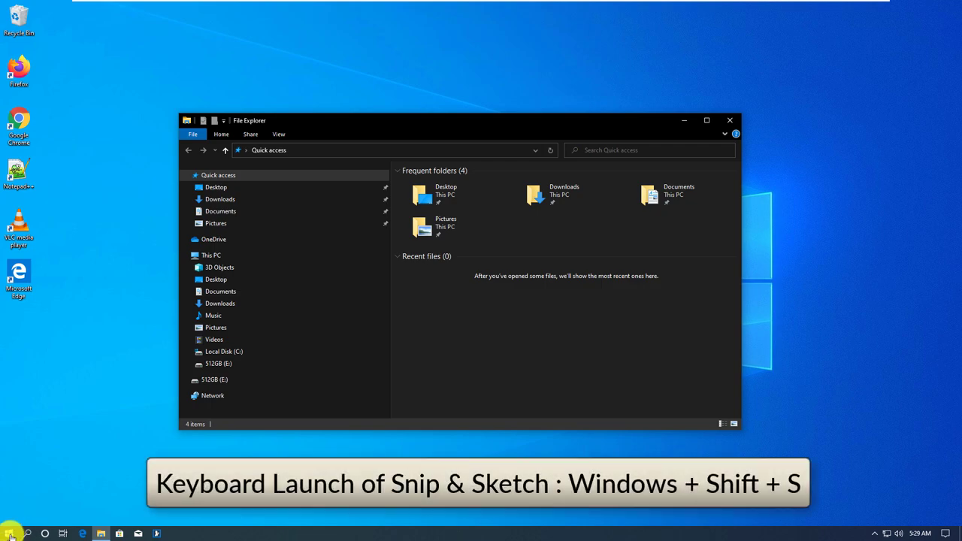
Launch Snip & Sketch and snip a rectangle around the File Explorer window.
{"action": "left_click", "coordinate": [9, 535]}
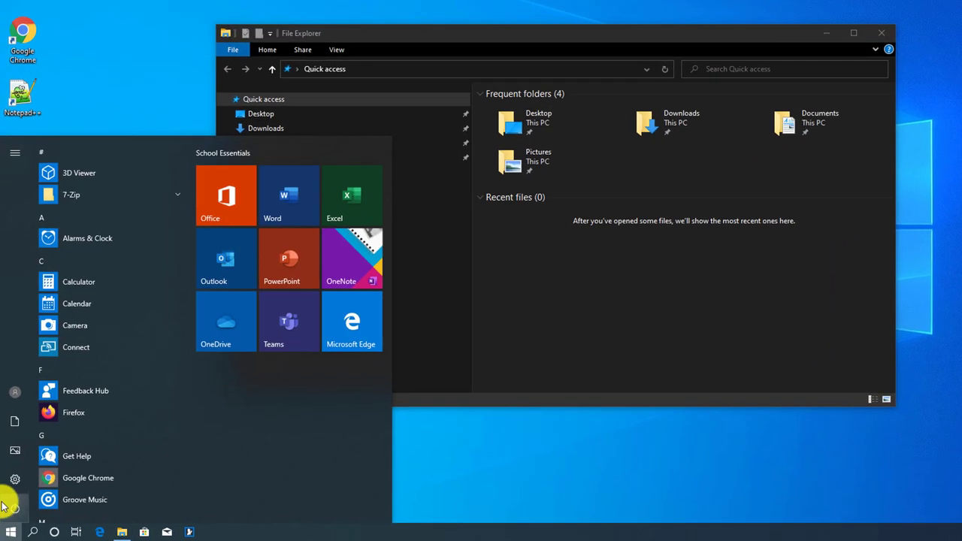
{"action": "type", "text": "snip"}
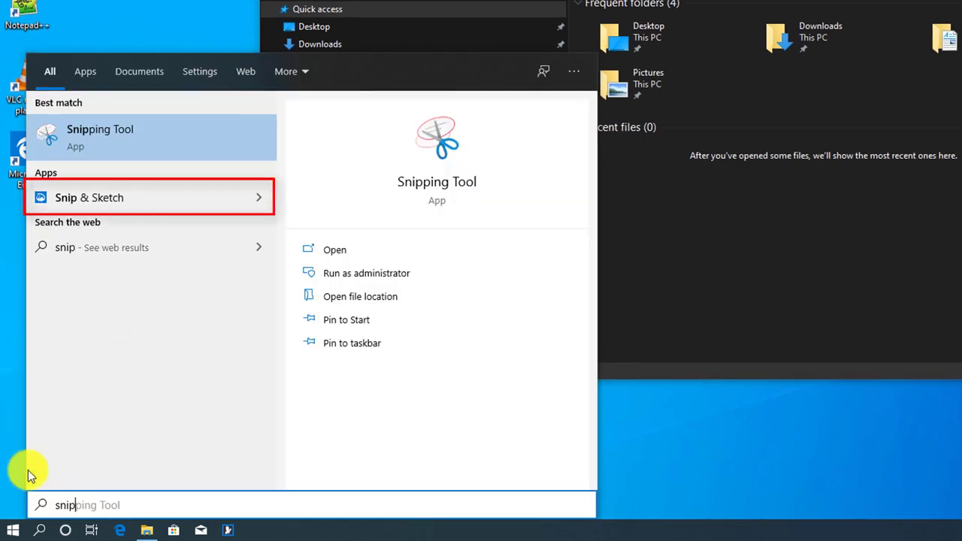
{"action": "left_click", "coordinate": [82, 198]}
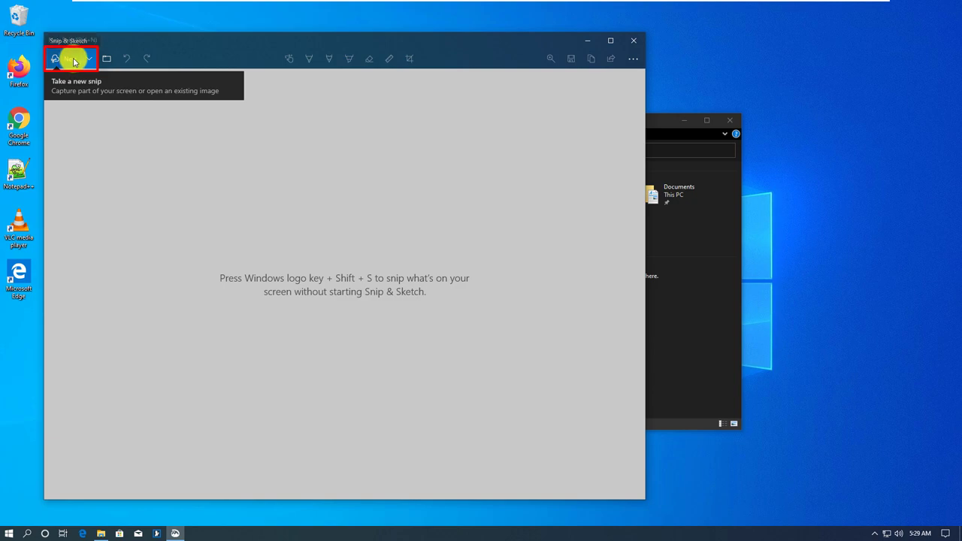
{"action": "left_click", "coordinate": [73, 61]}
{"action": "mouse_move", "coordinate": [178, 112]}
{"action": "left_mouse_down"}
{"action": "mouse_move", "coordinate": [627, 318]}
{"action": "mouse_move", "coordinate": [741, 397]}
{"action": "mouse_move", "coordinate": [729, 427]}
{"action": "left_mouse_up"}
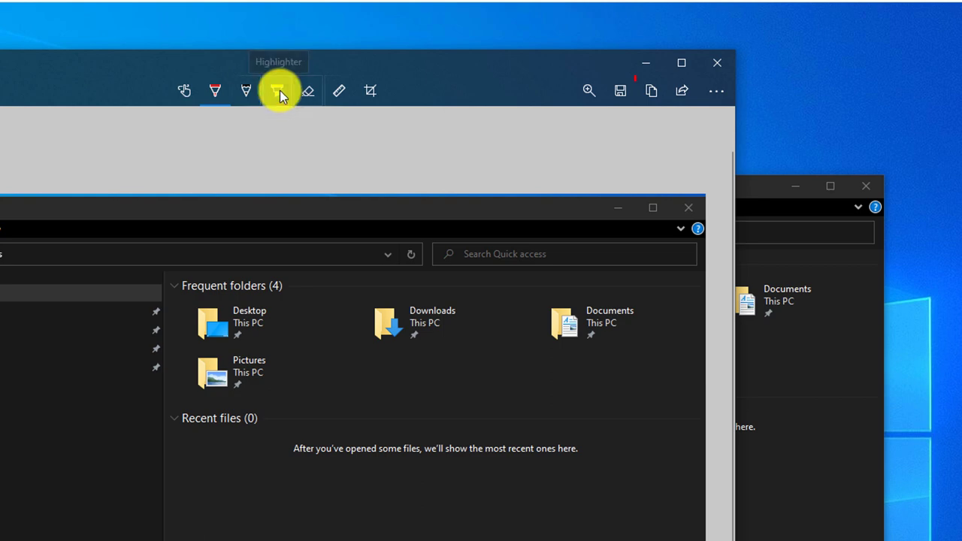
Highlight the Desktop folder label in the snip and copy the annotated image.
{"action": "left_click", "coordinate": [278, 90]}
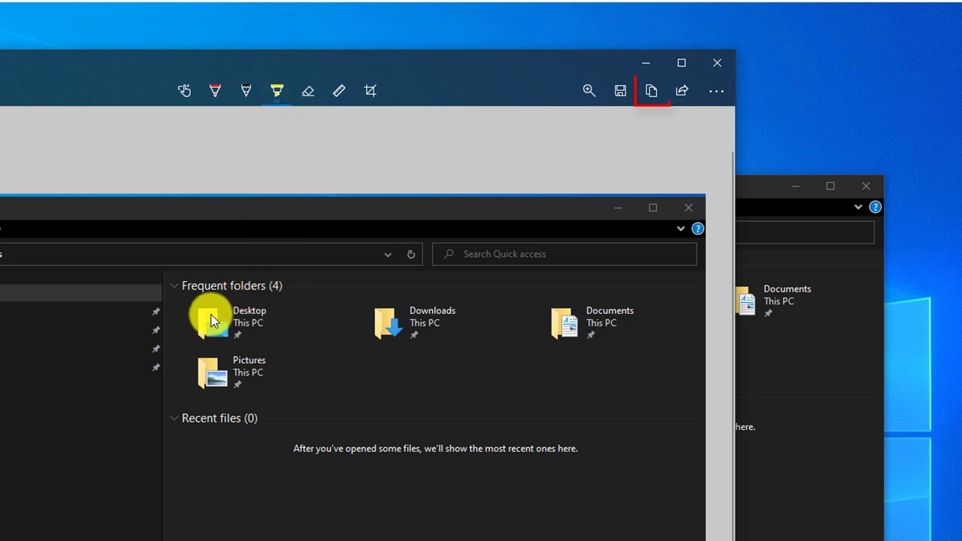
{"action": "left_click", "coordinate": [652, 92]}
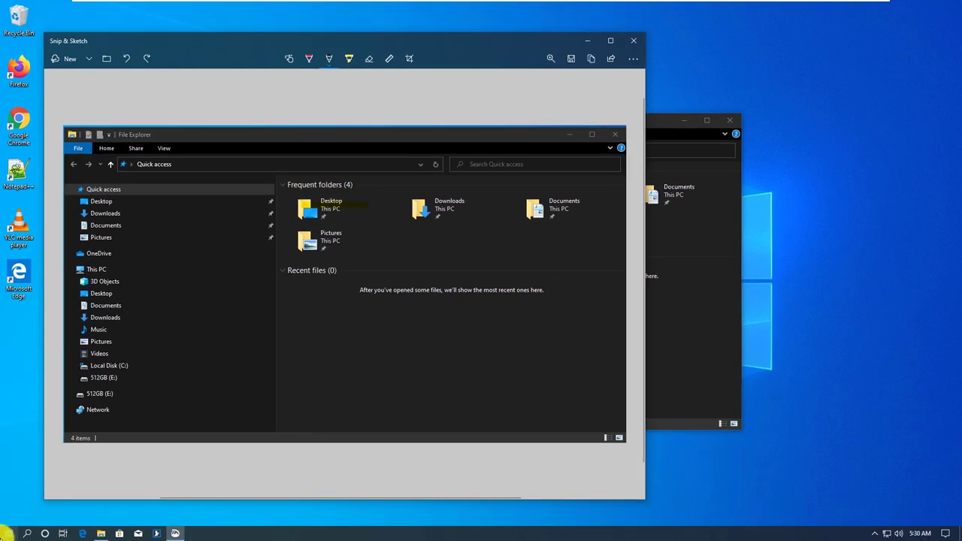
{"action": "left_click", "coordinate": [9, 533]}
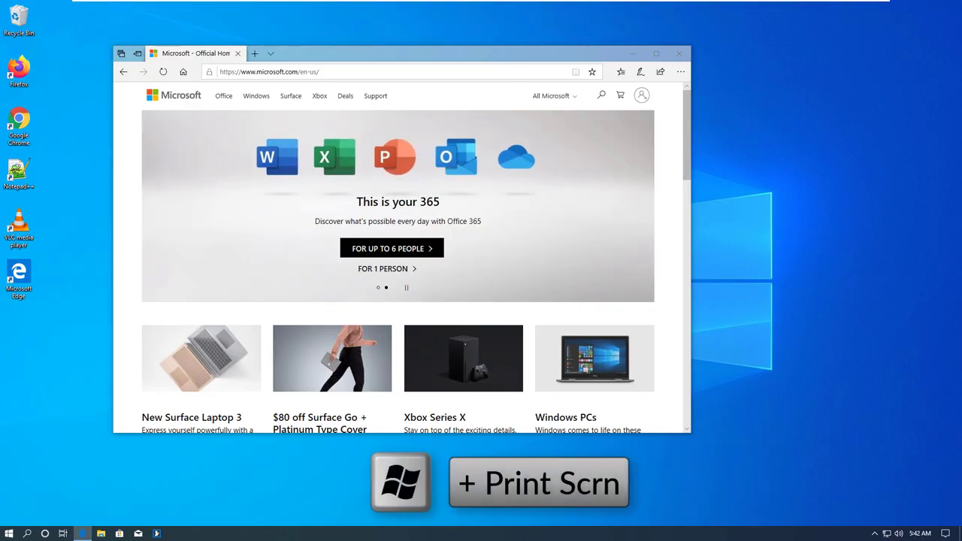
Capture the full screen with Win+Print Screen and select Screenshot (1) in Pictures > Screenshots.
{"action": "key", "text": "super+Print"}
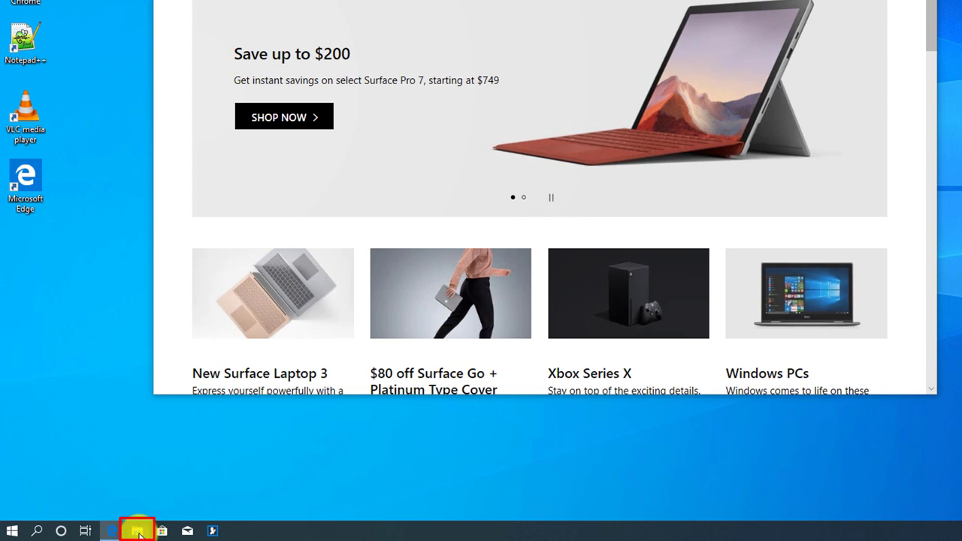
{"action": "left_click", "coordinate": [137, 532]}
{"action": "left_click", "coordinate": [218, 349]}
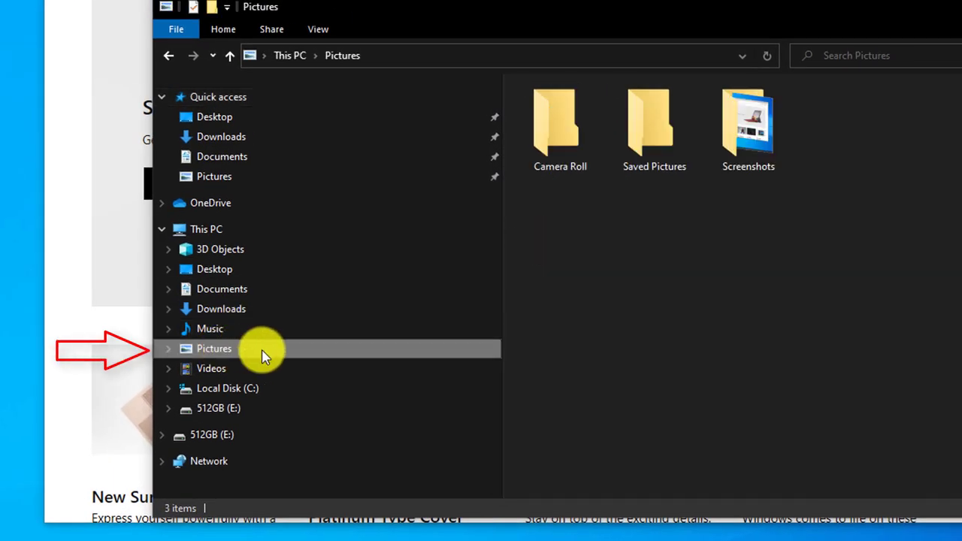
{"action": "double_click", "coordinate": [757, 149]}
{"action": "left_click", "coordinate": [579, 150]}
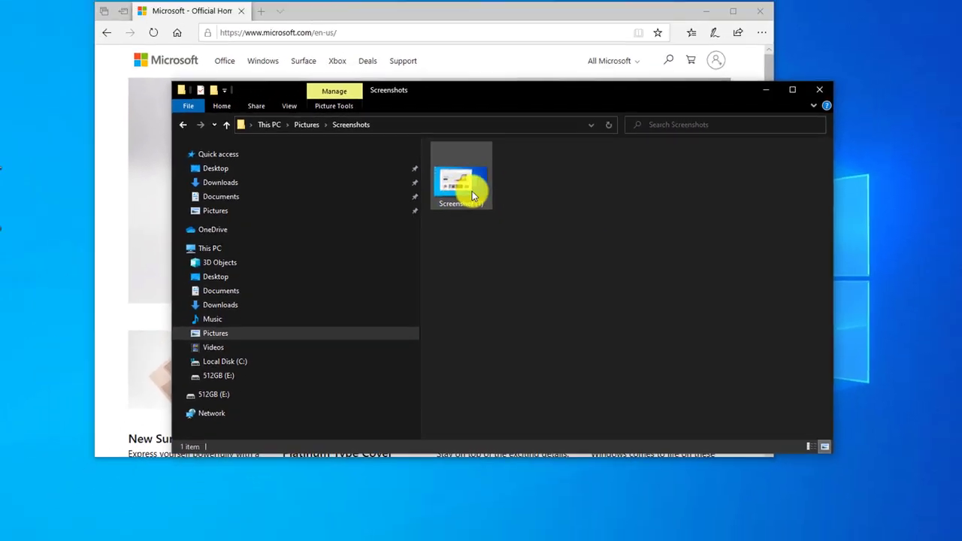